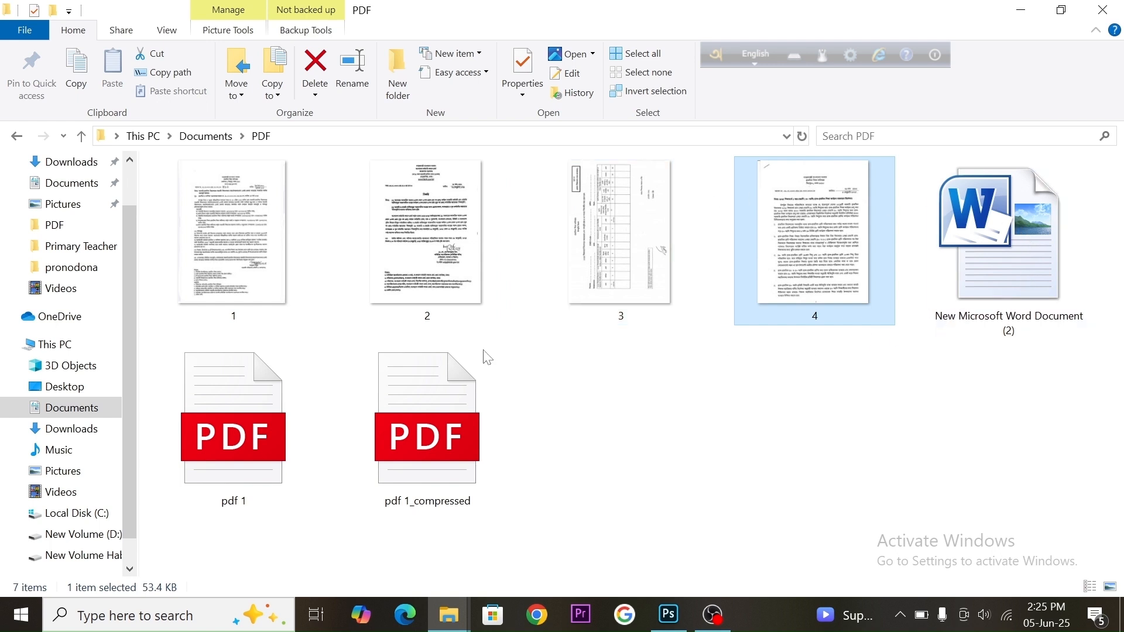
click(245, 250)
click(477, 248)
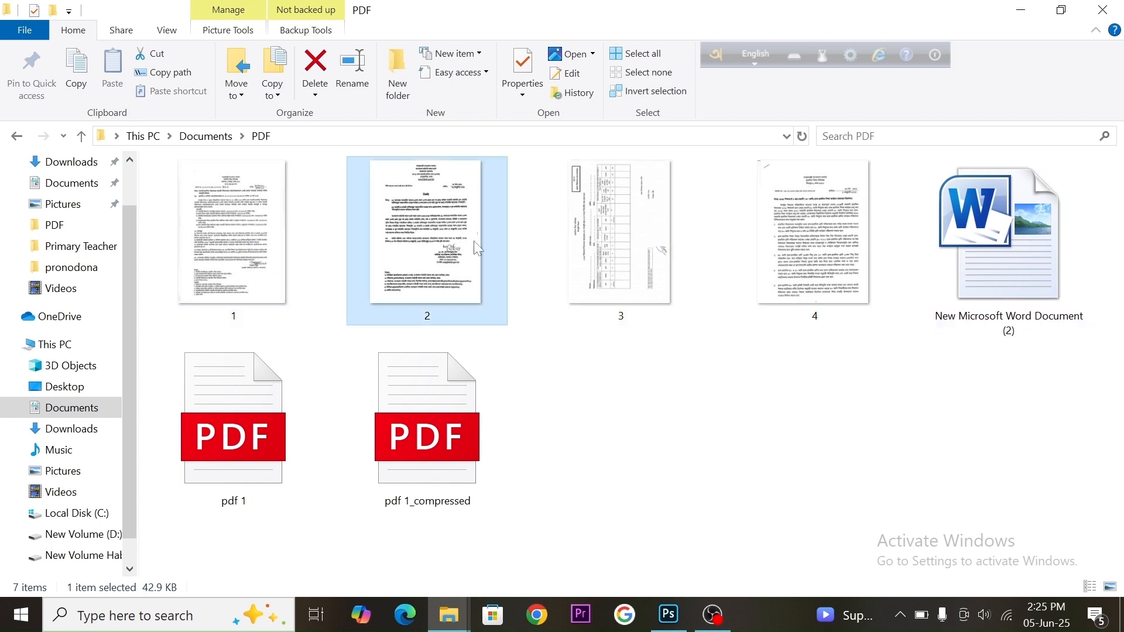
click(617, 246)
click(773, 250)
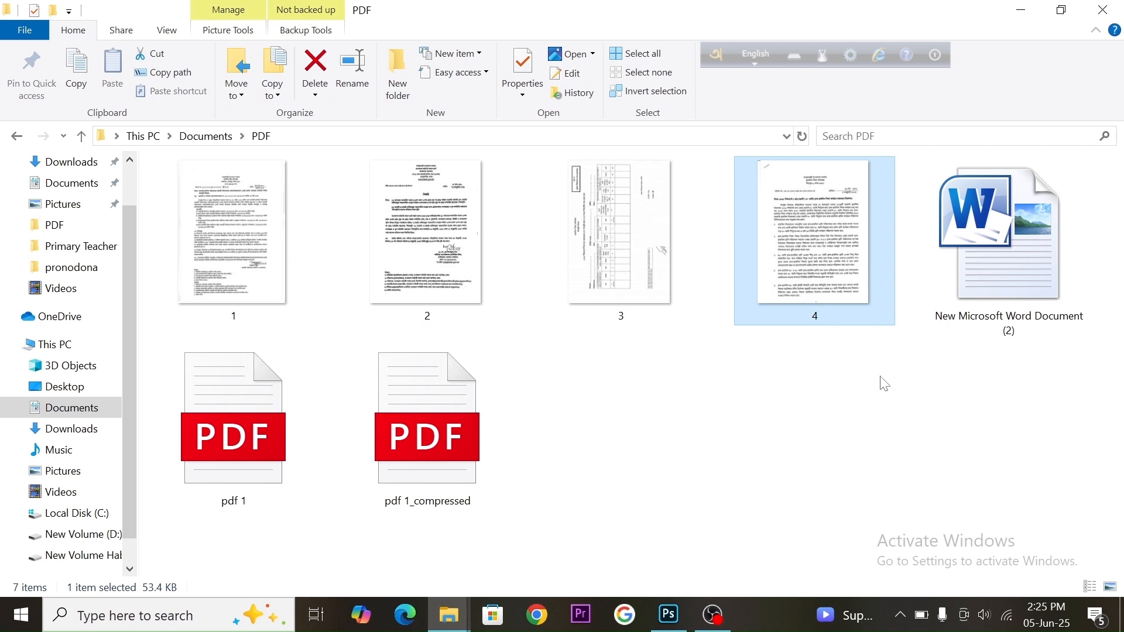
click(975, 258)
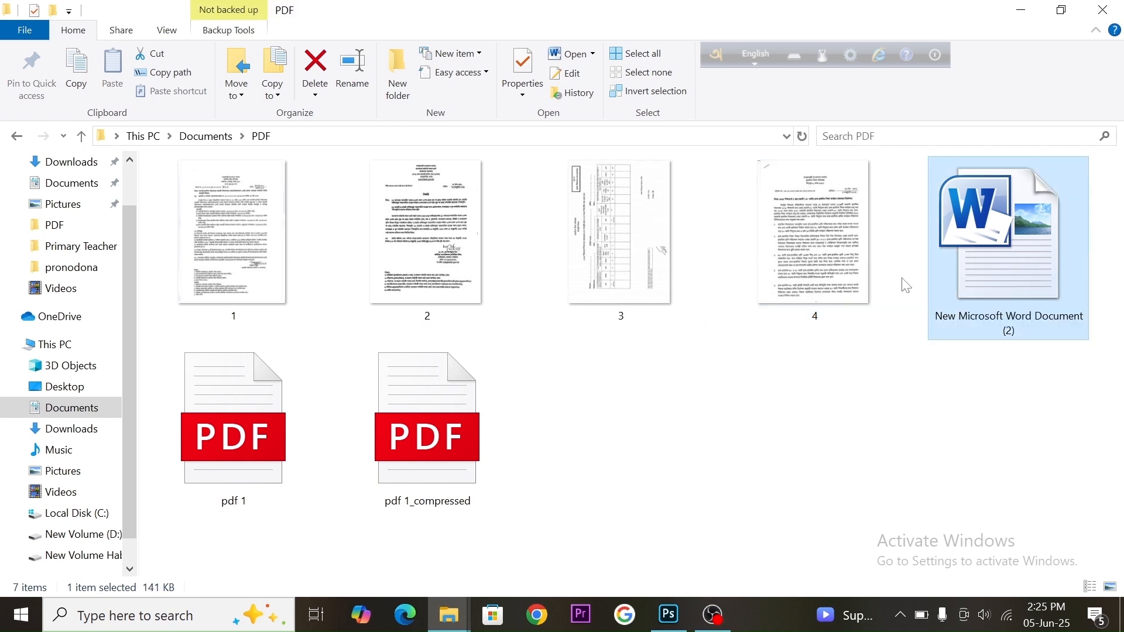
click(236, 462)
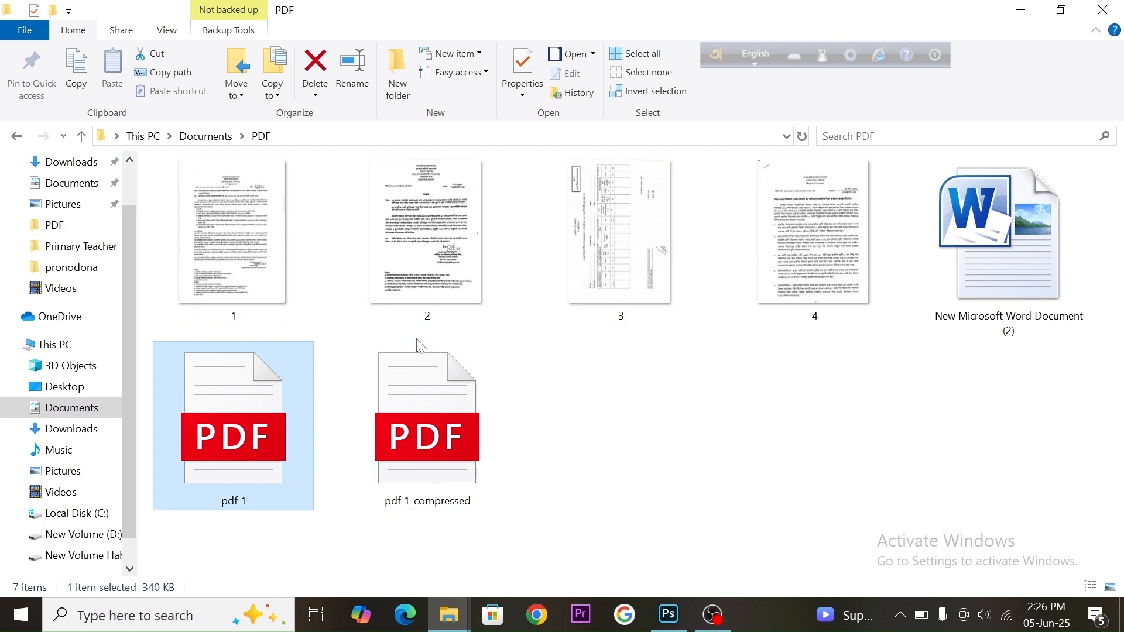
click(551, 402)
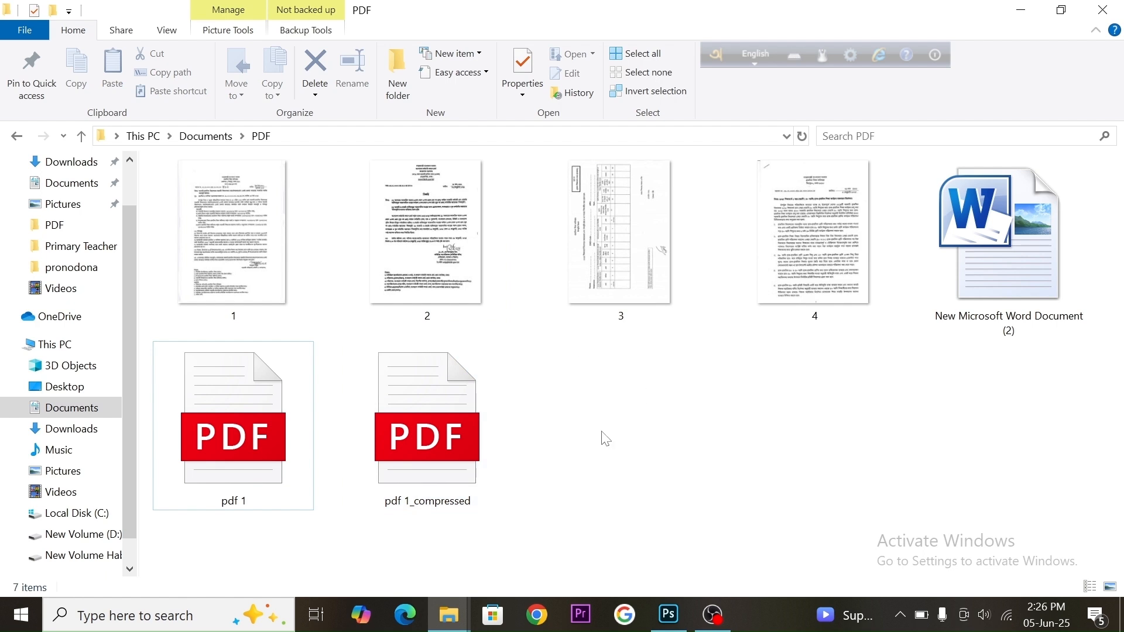
Create a new Microsoft Word Document in the PDF folder and rename it Word file
right_click(562, 401)
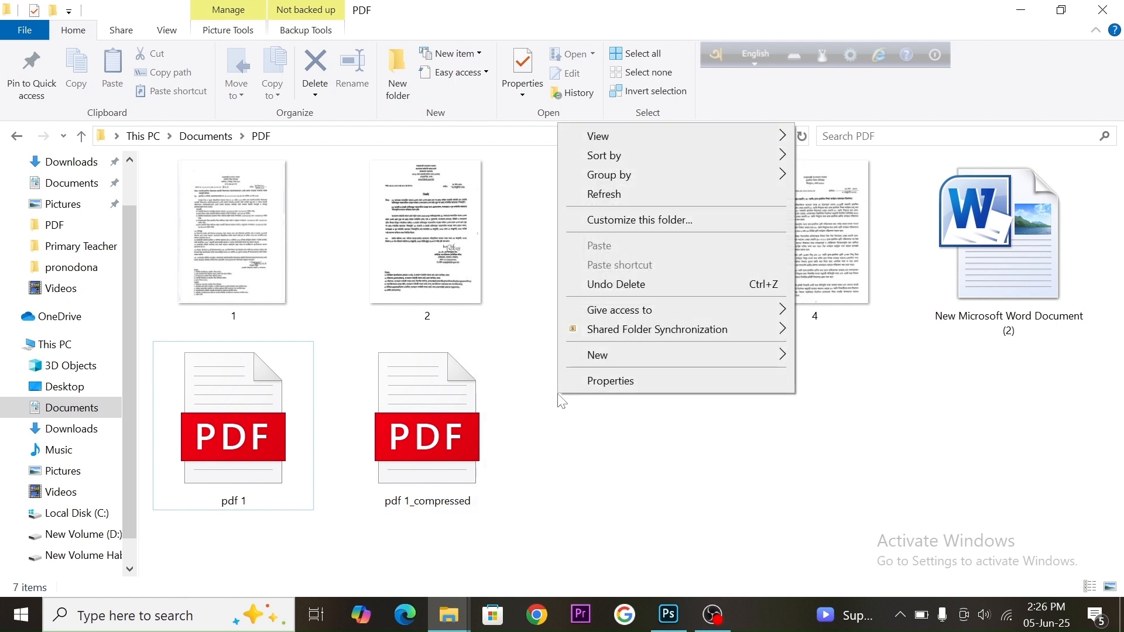
mouse_move(656, 359)
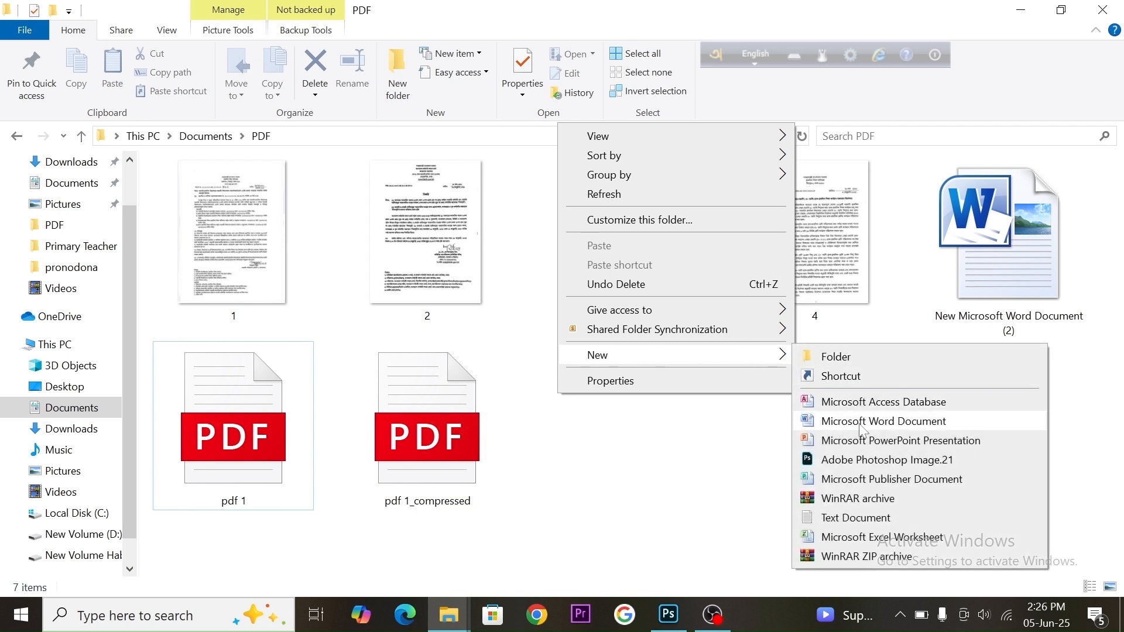
click(832, 423)
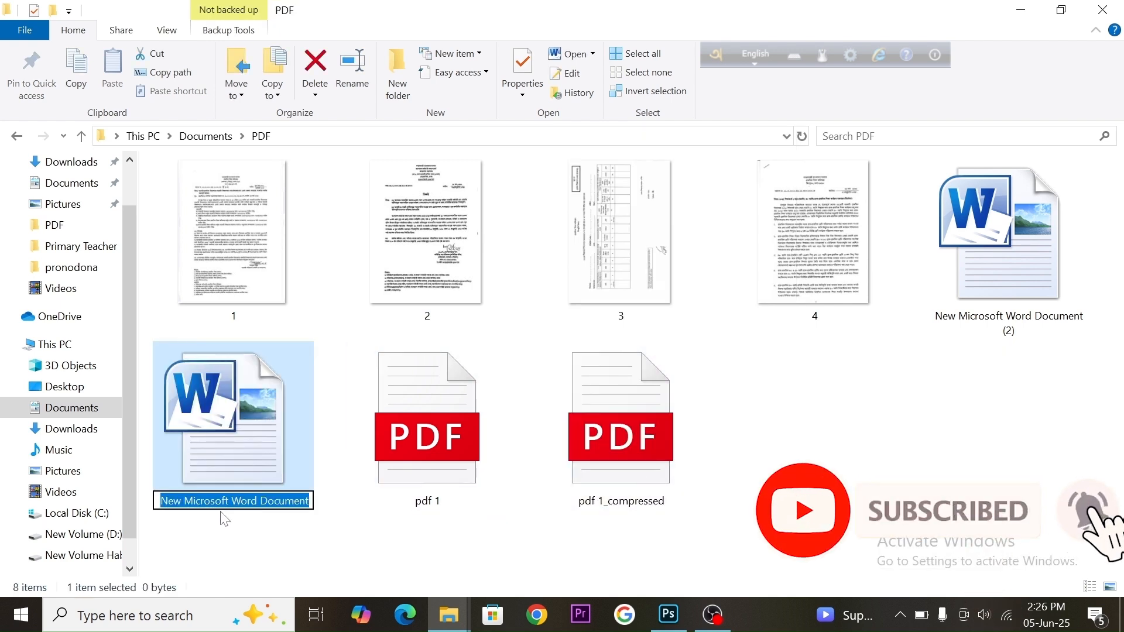
click(267, 501)
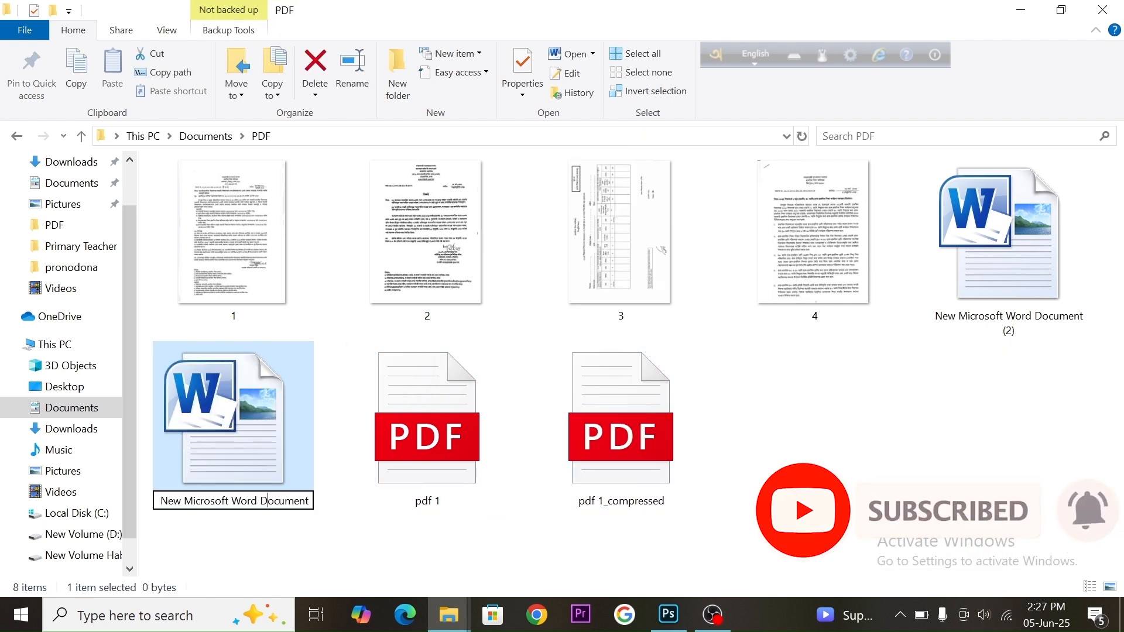
key(ctrl+a)
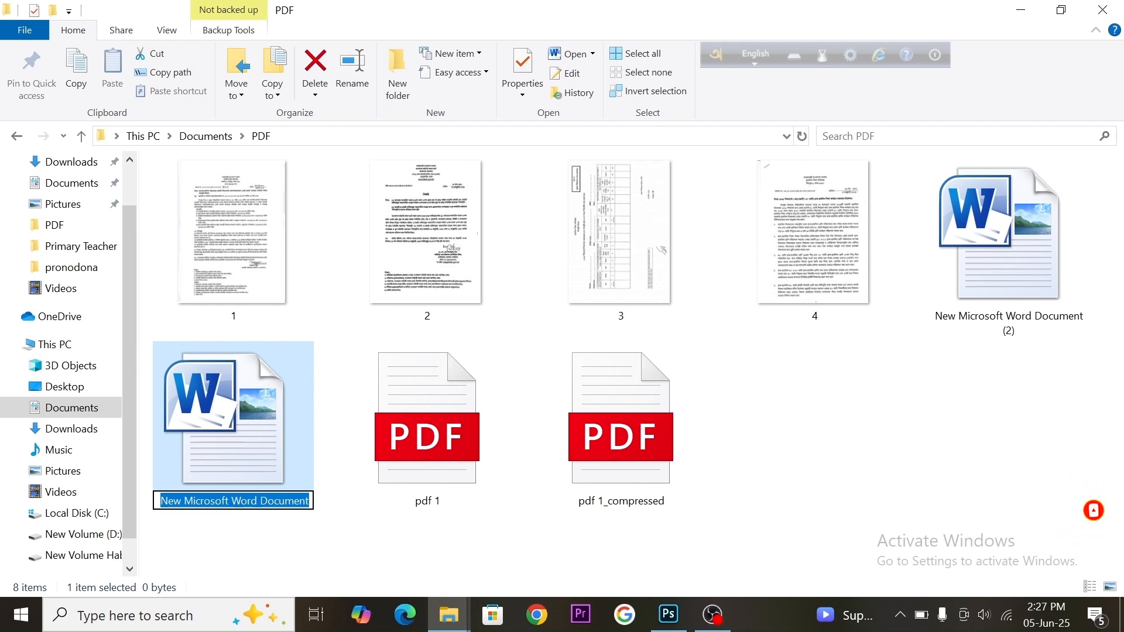
text(Word file)
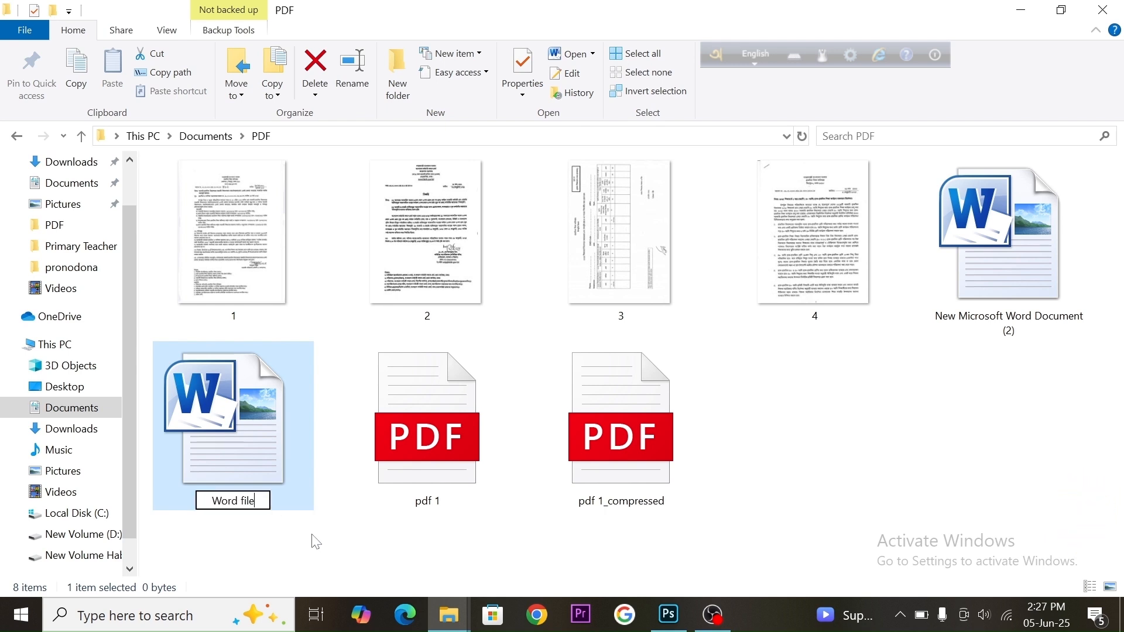
key(Return)
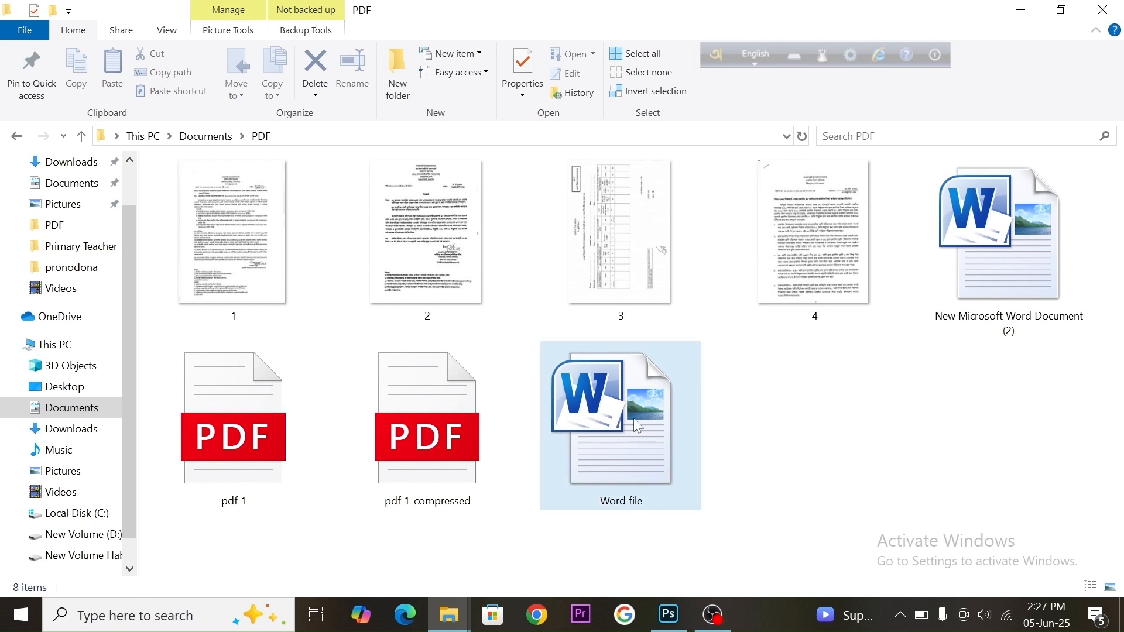
Open Word file in Word, close the Office activation wizard, and minimize the Word window
mouse_move(586, 428)
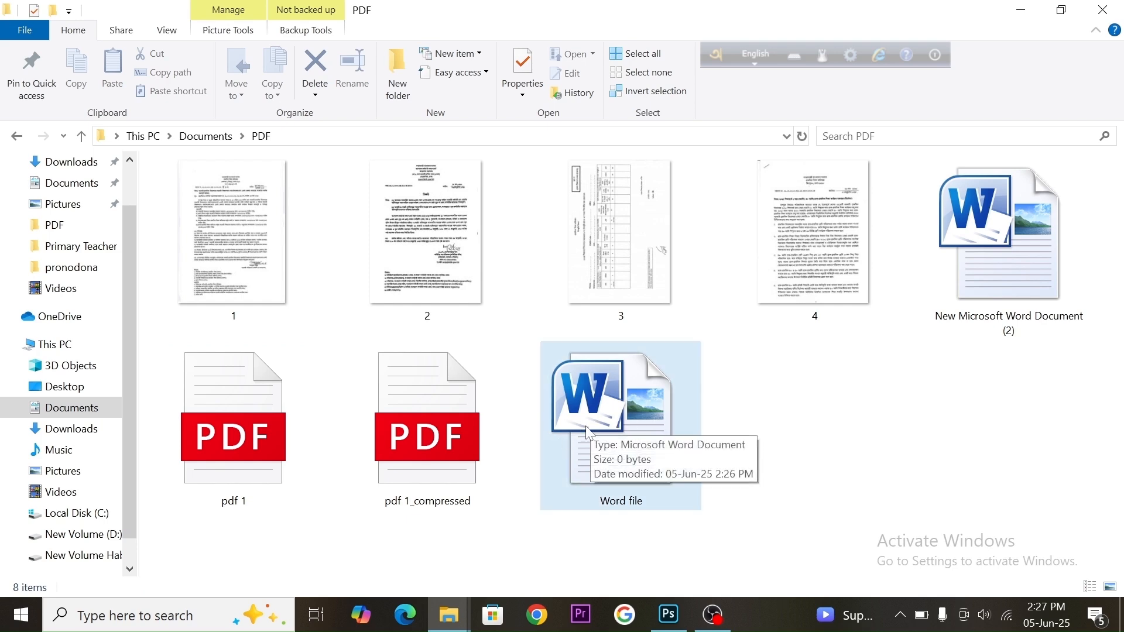
double_click(639, 405)
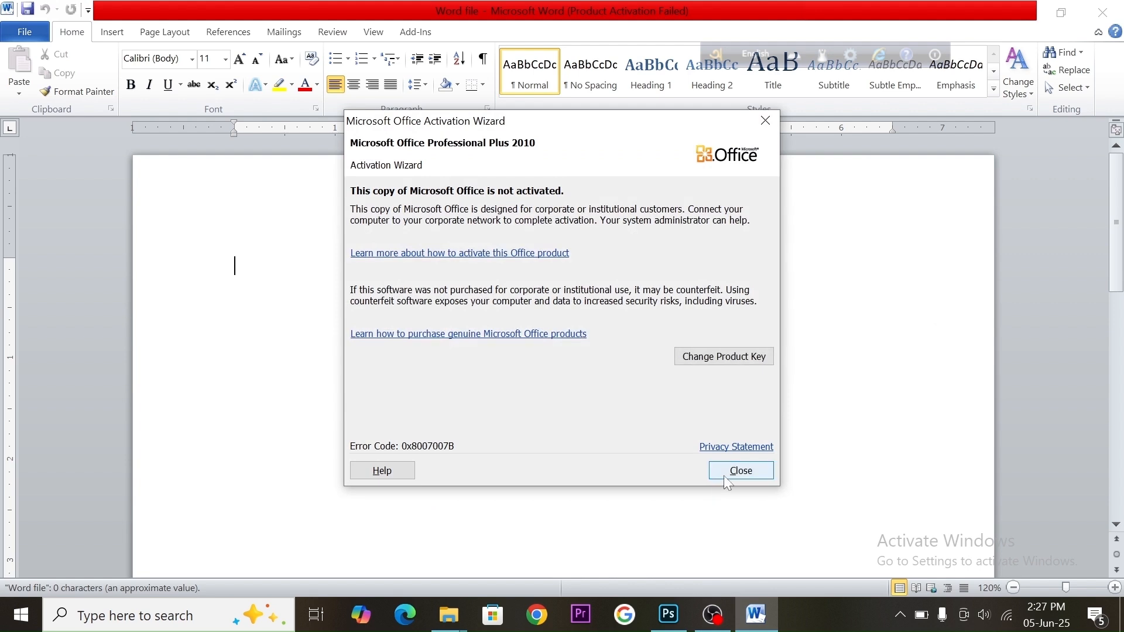
click(739, 471)
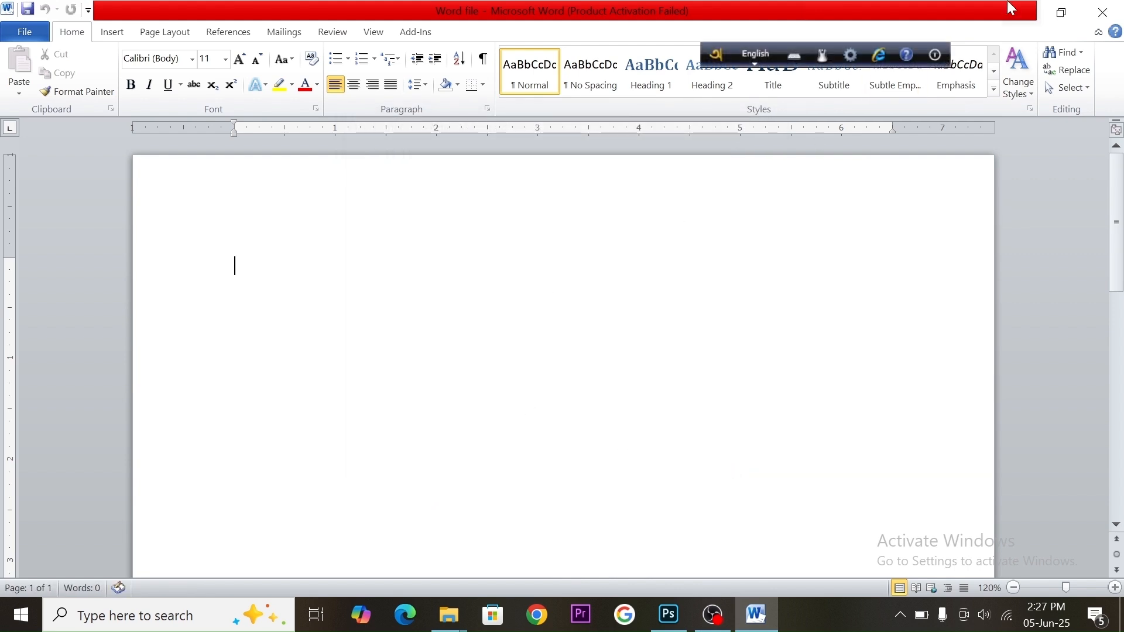
click(1034, 17)
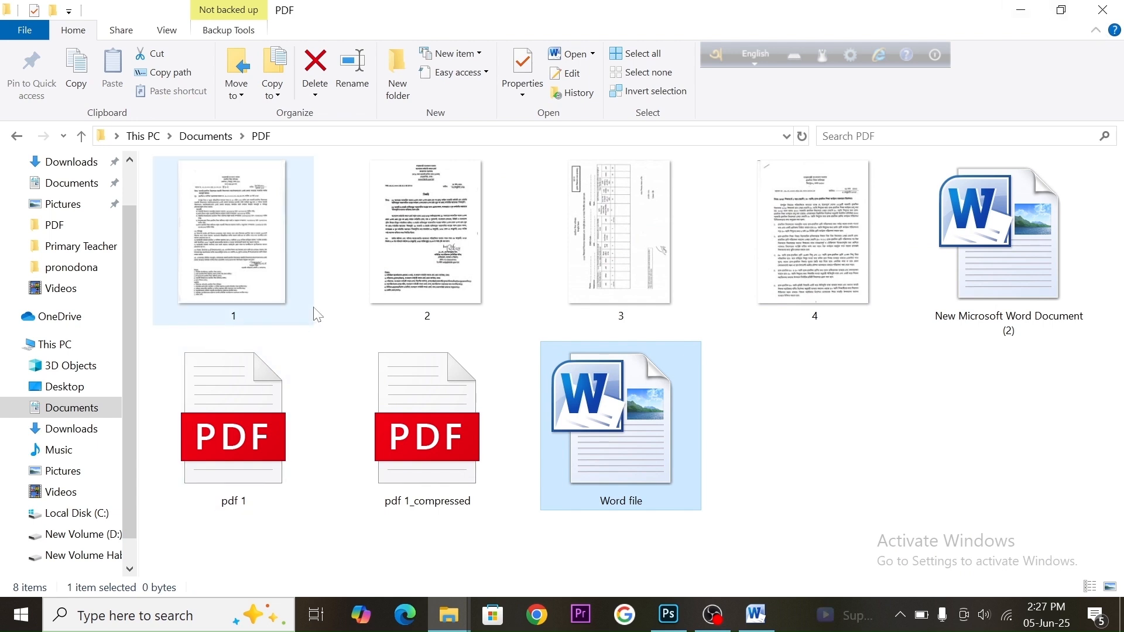
Drag image 1 from the folder into the Word document
click(226, 220)
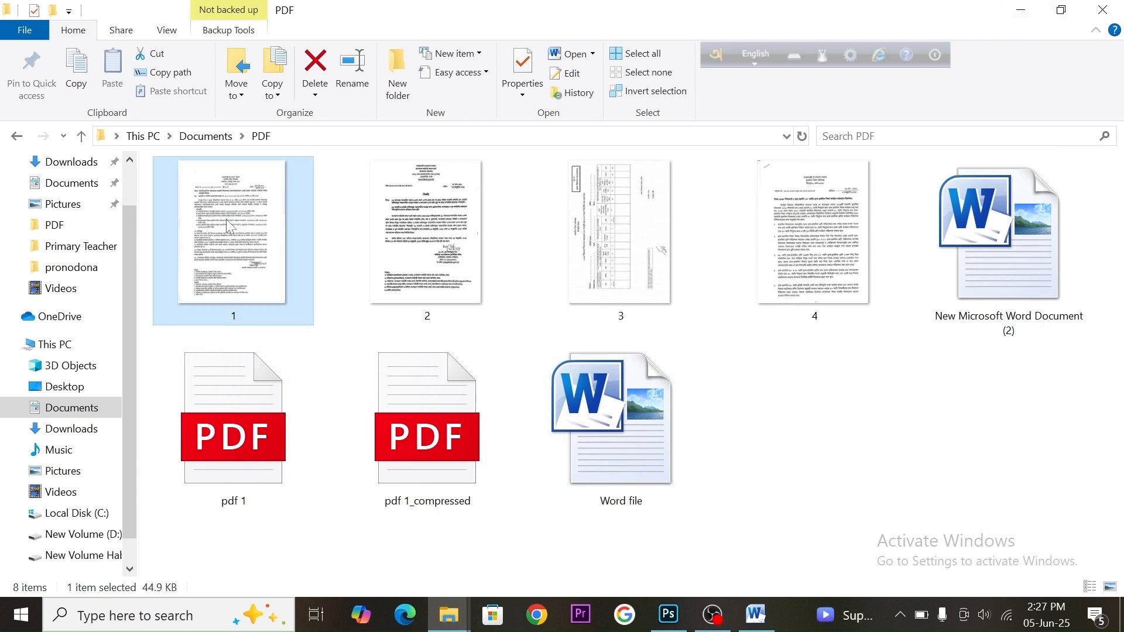
drag(226, 219, 488, 272)
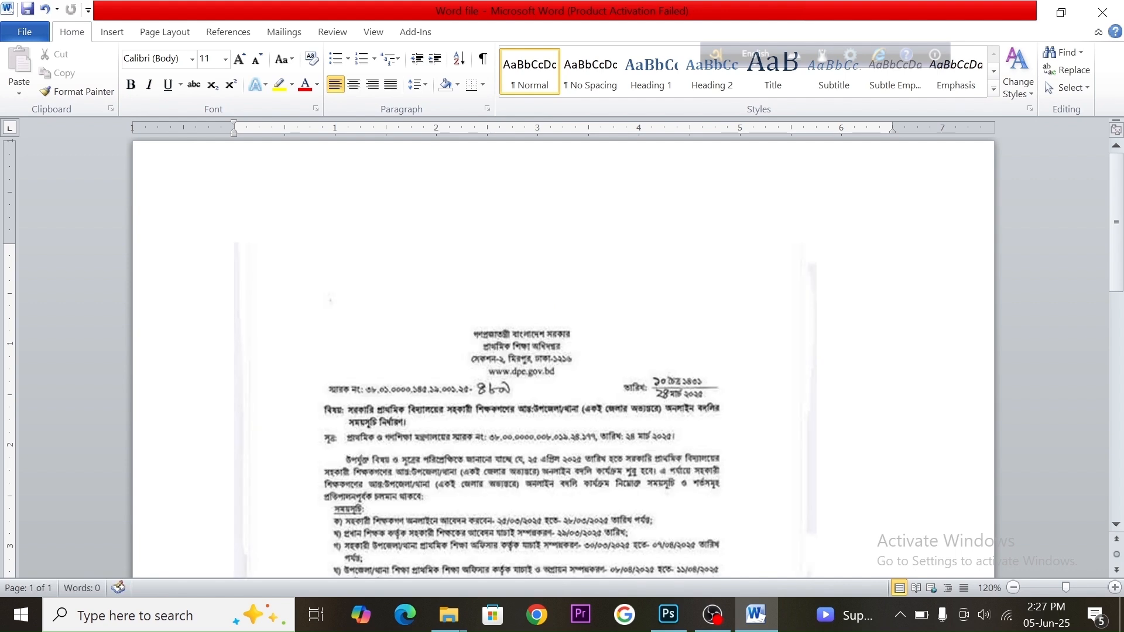
Enlarge the inserted first image, widening it to the right margin and extending its bottom edge slightly
click(560, 322)
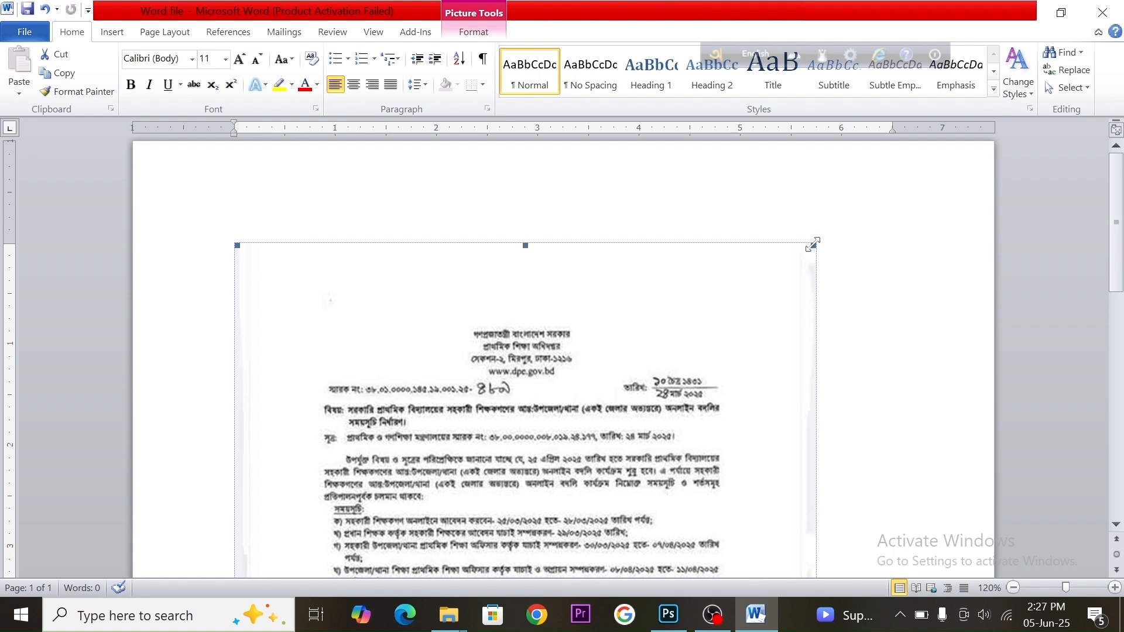
drag(812, 245, 824, 241)
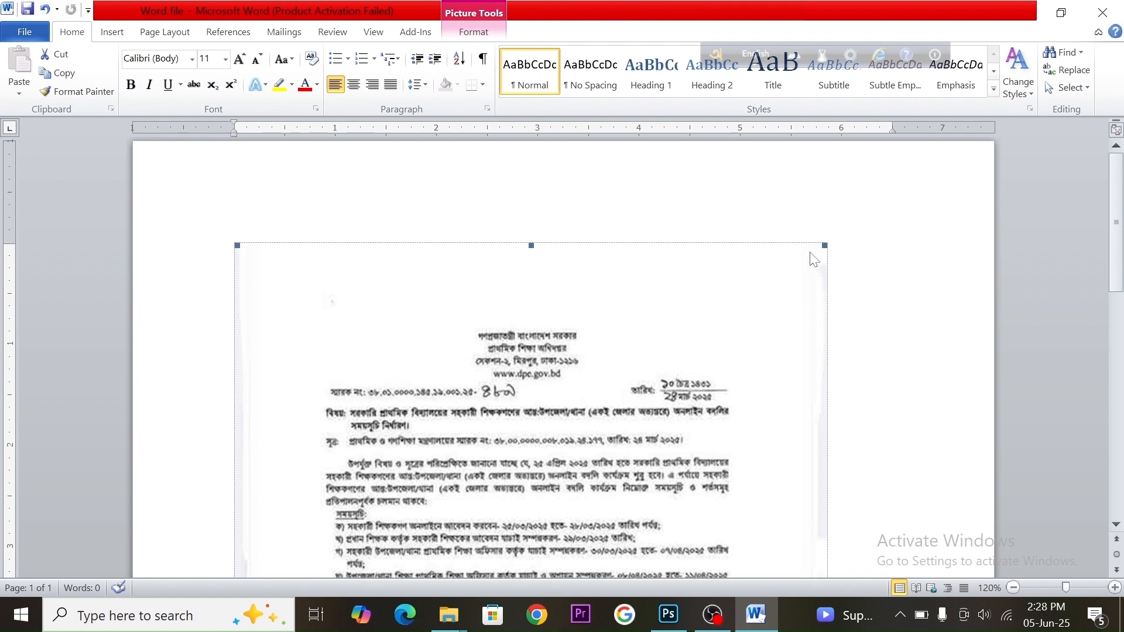
drag(824, 245, 878, 268)
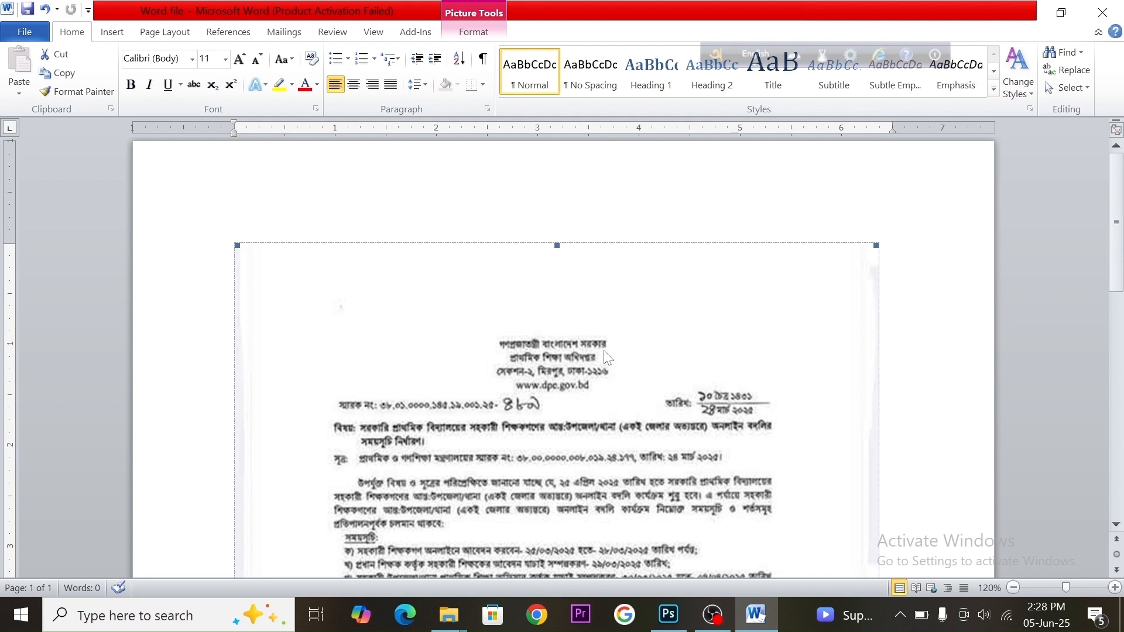
drag(876, 246, 908, 236)
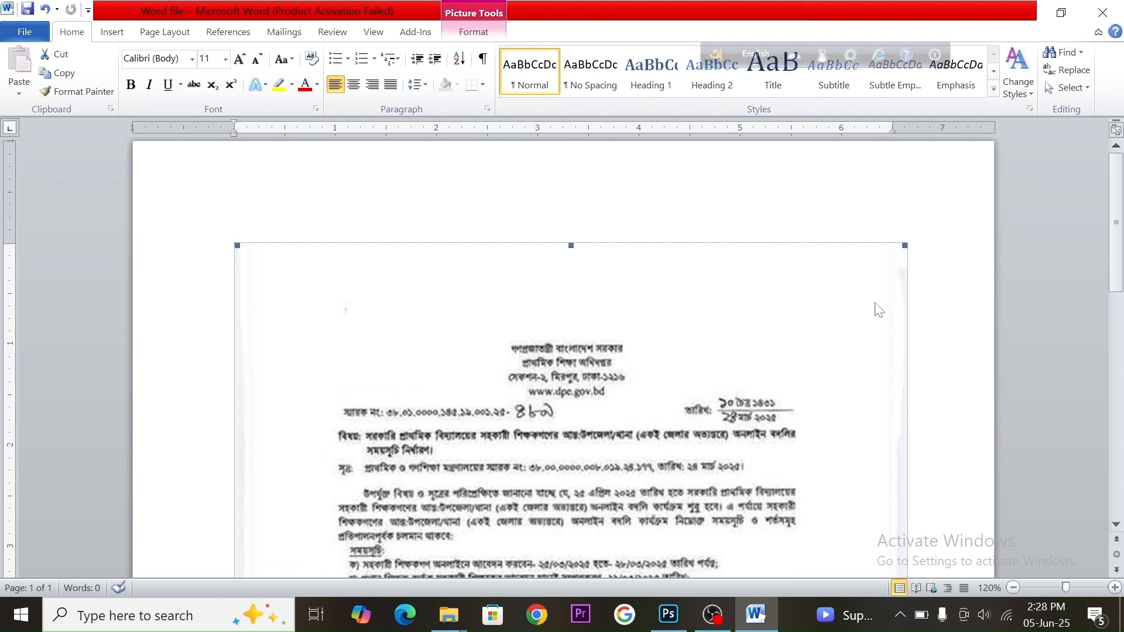
scroll(860, 307, down, 15)
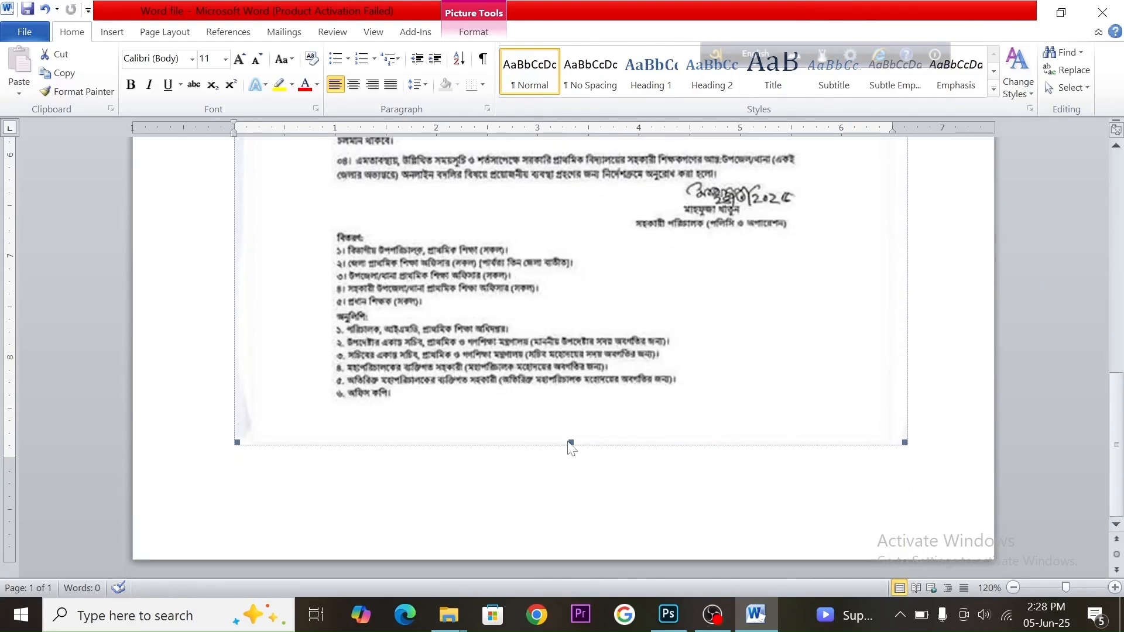
drag(570, 443, 568, 453)
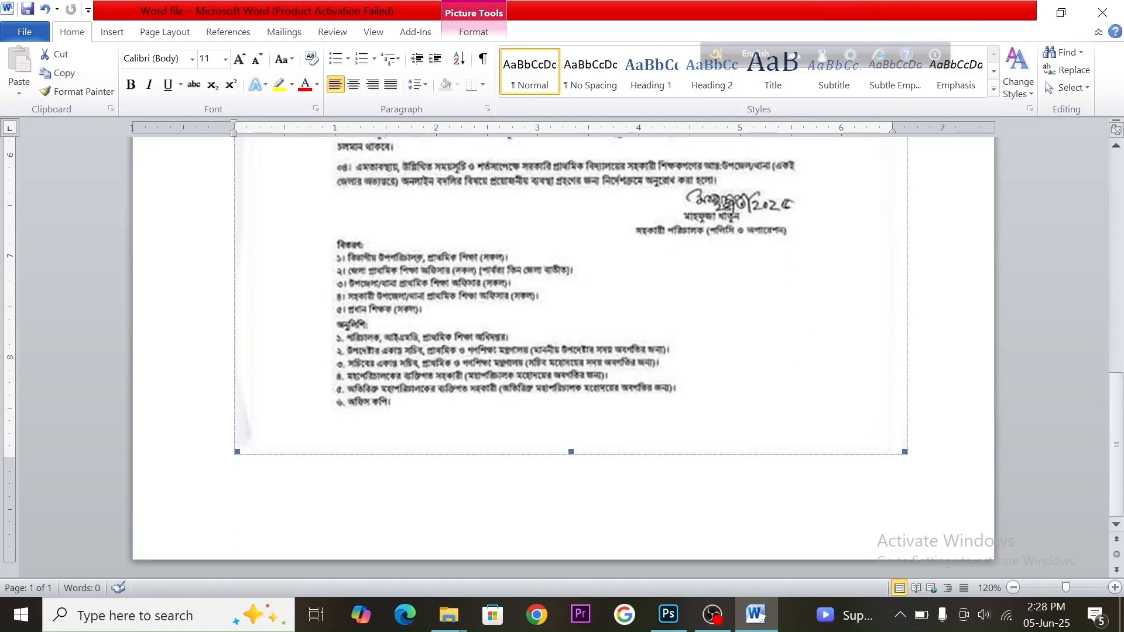
Place the cursor after the first image and add a new line to start a second page
click(1025, 390)
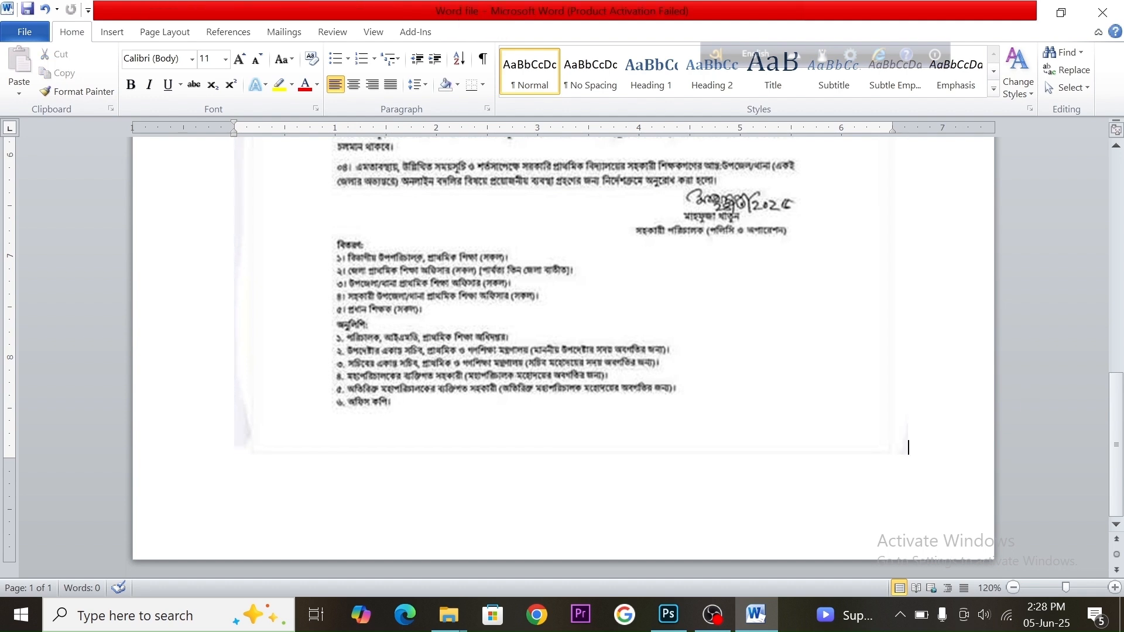
key(Return)
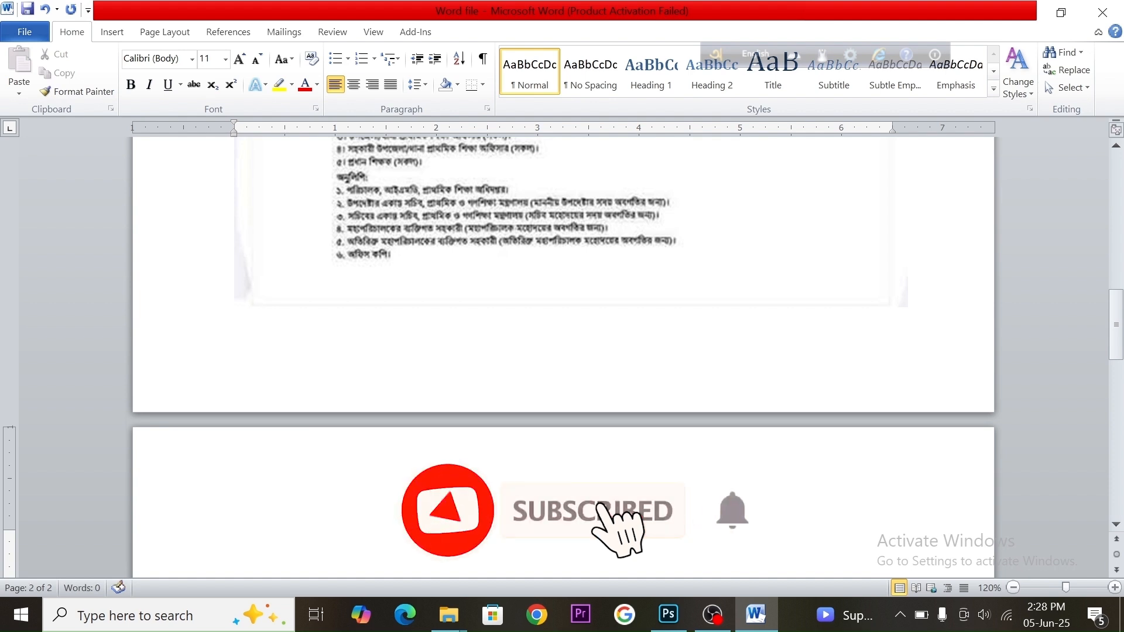
scroll(562, 351, down, 4)
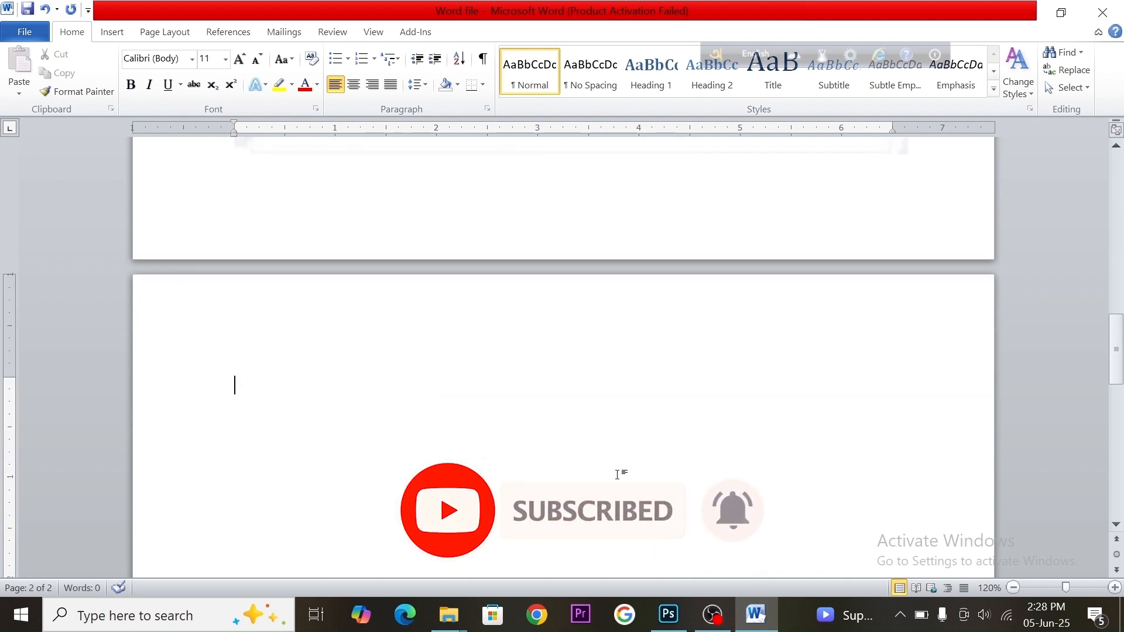
Switch back to the PDF folder and drag image 2 into the Word document
click(755, 619)
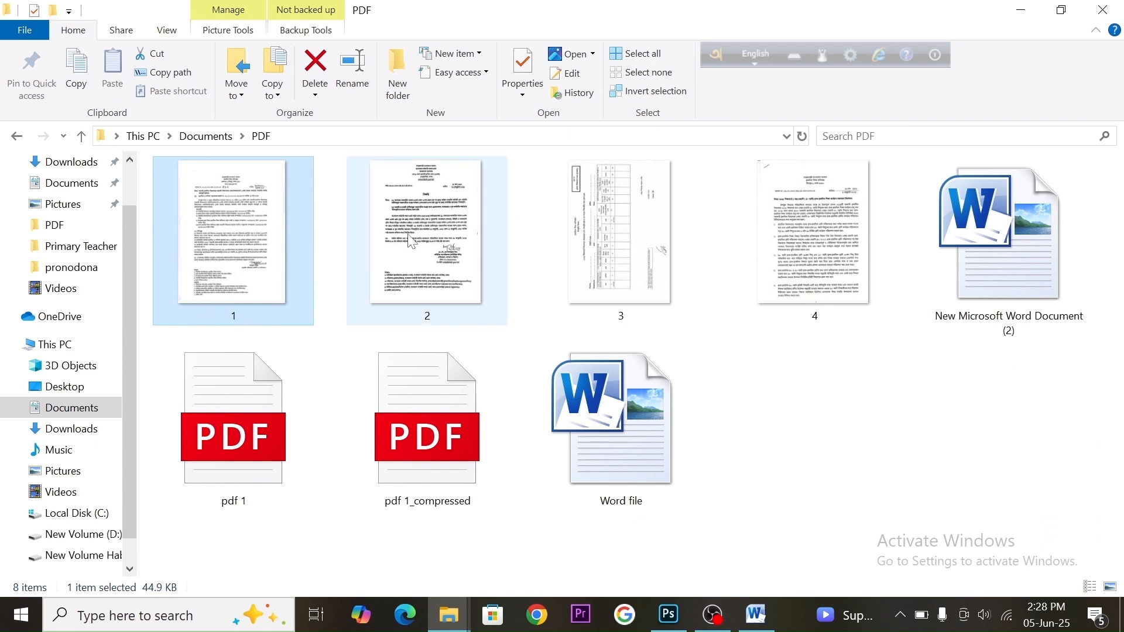
click(428, 220)
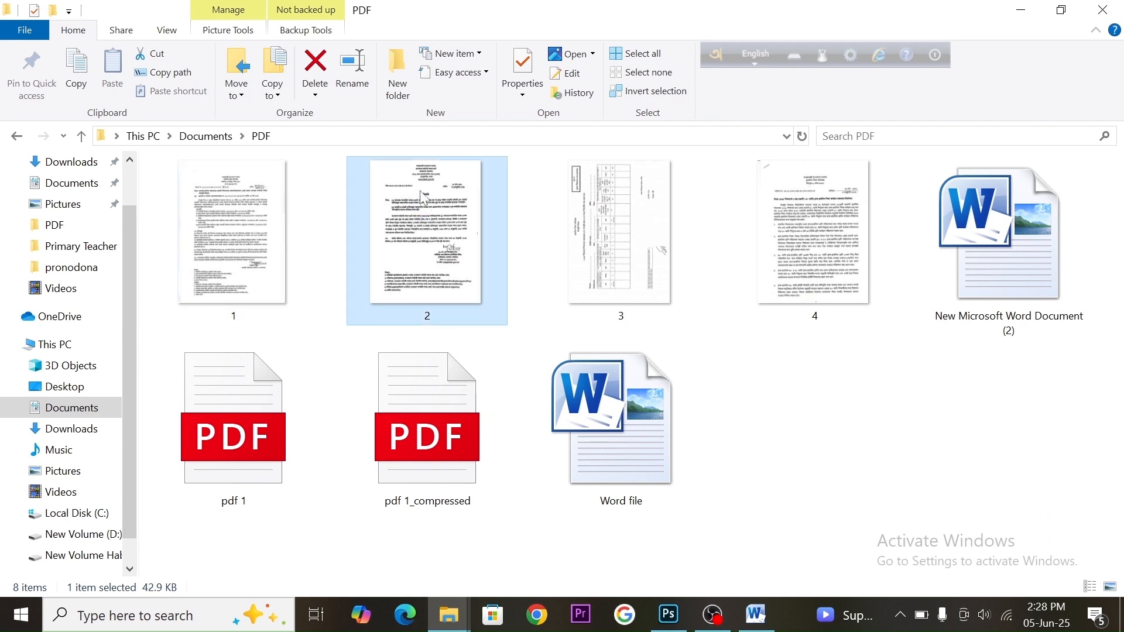
drag(419, 191, 508, 416)
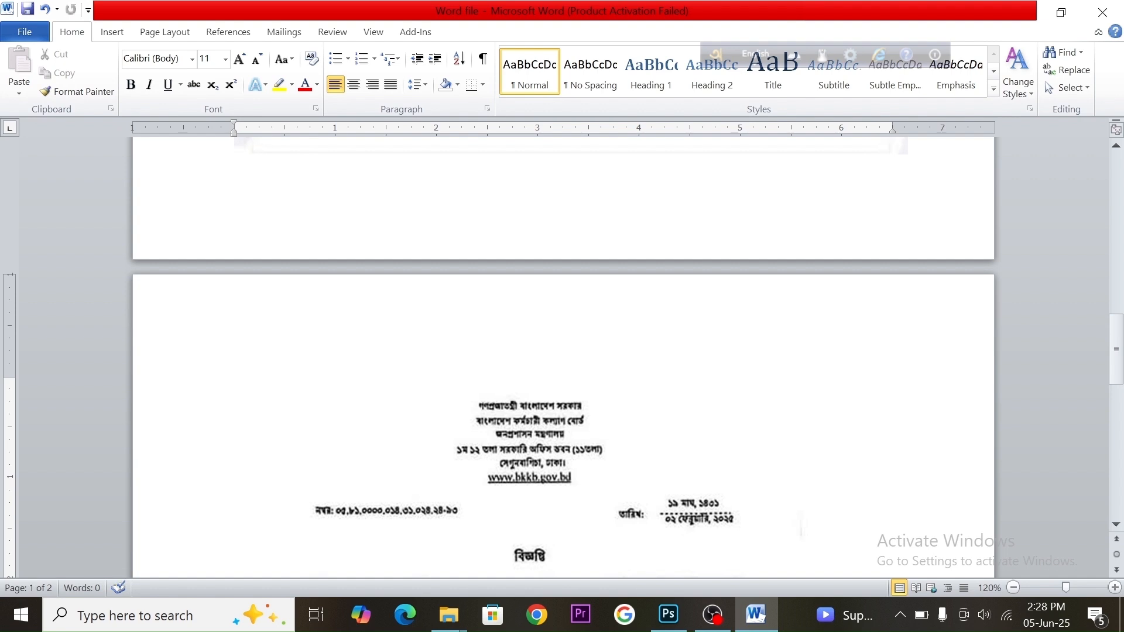
Enlarge the second image, widening it to the right margin and extending its bottom edge downward
scroll(561, 351, down, 5)
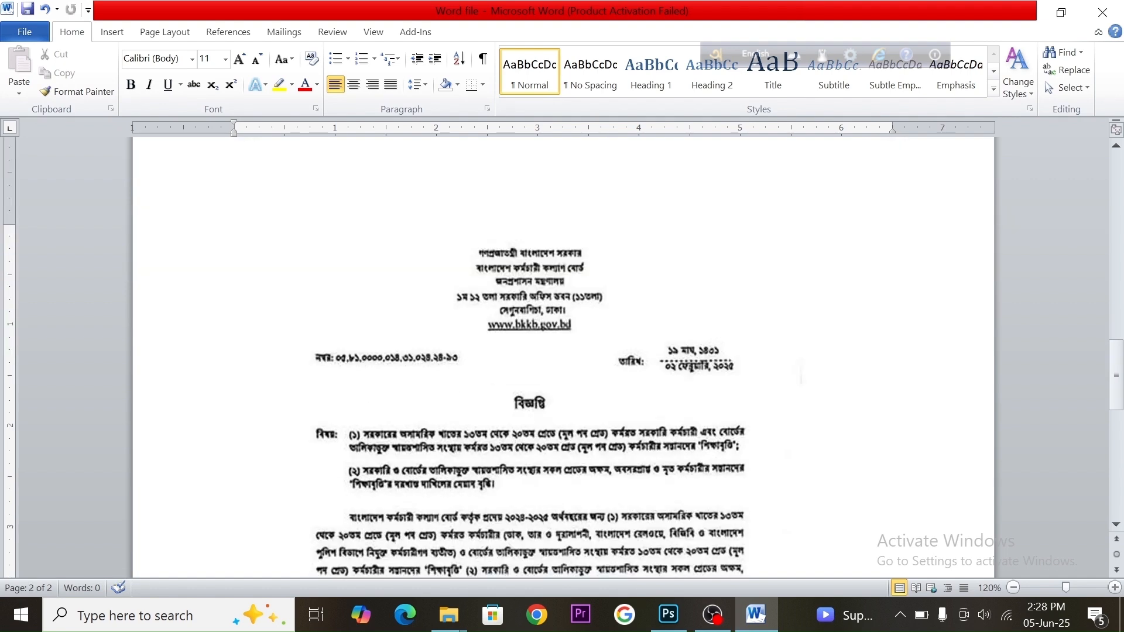
click(556, 314)
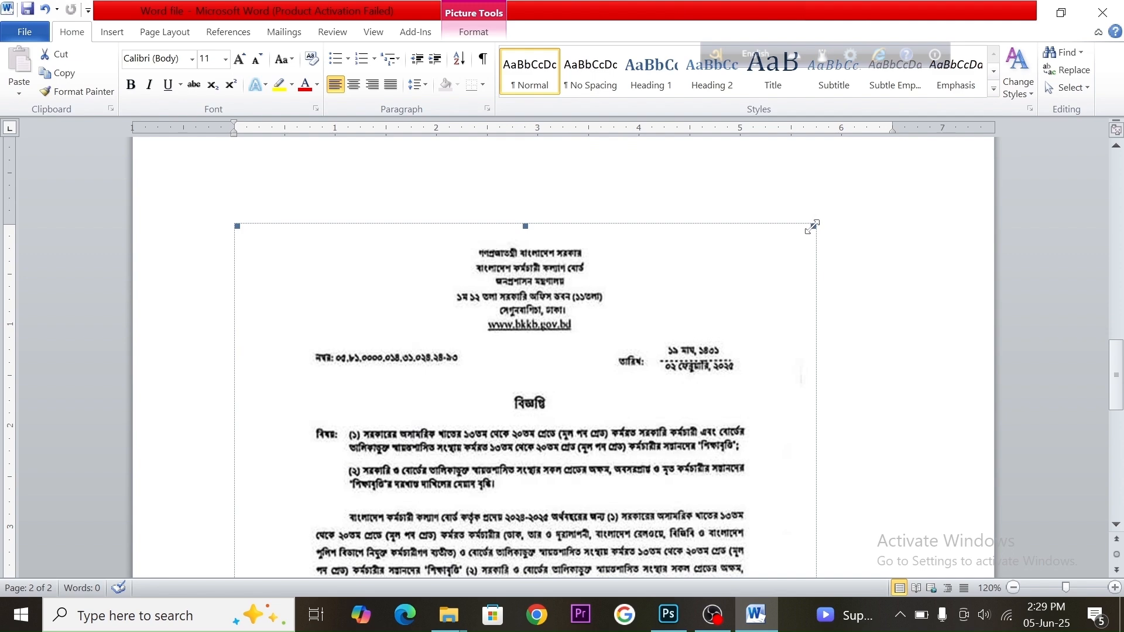
drag(812, 227, 866, 226)
scroll(770, 294, down, 20)
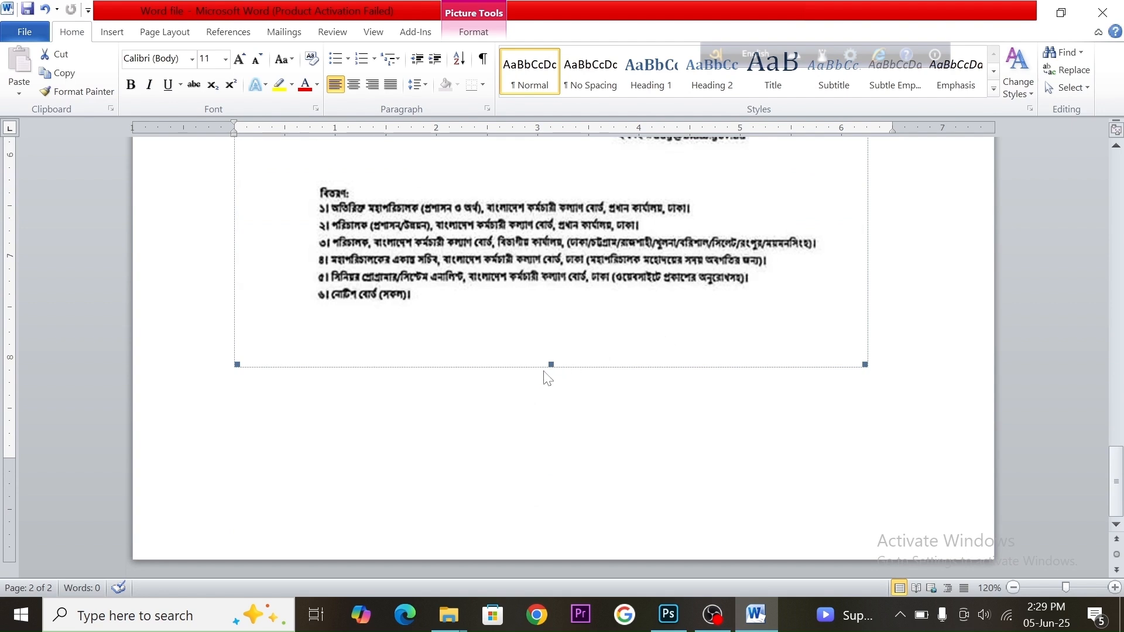
drag(552, 367, 548, 474)
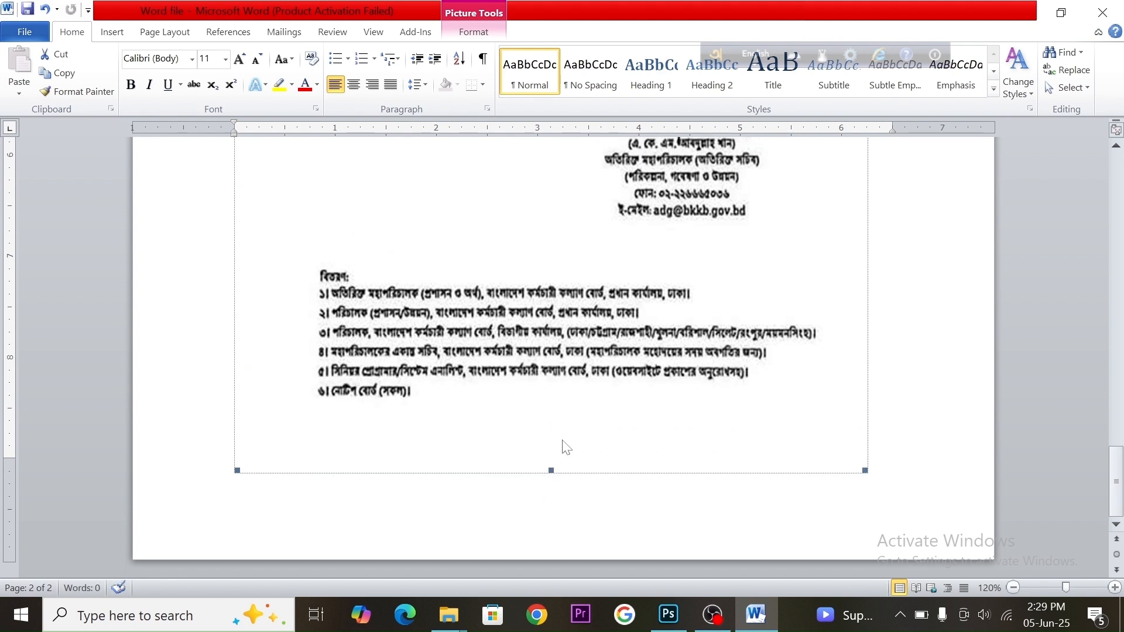
click(917, 469)
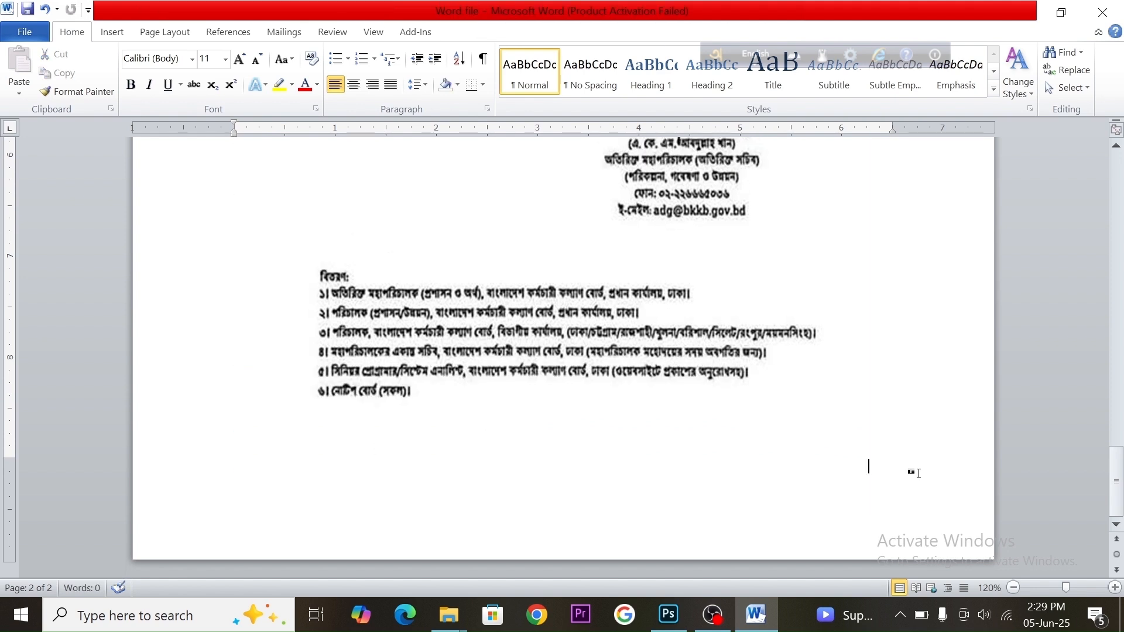
Insert a page break after the second image to start a third page
key(ctrl+Return)
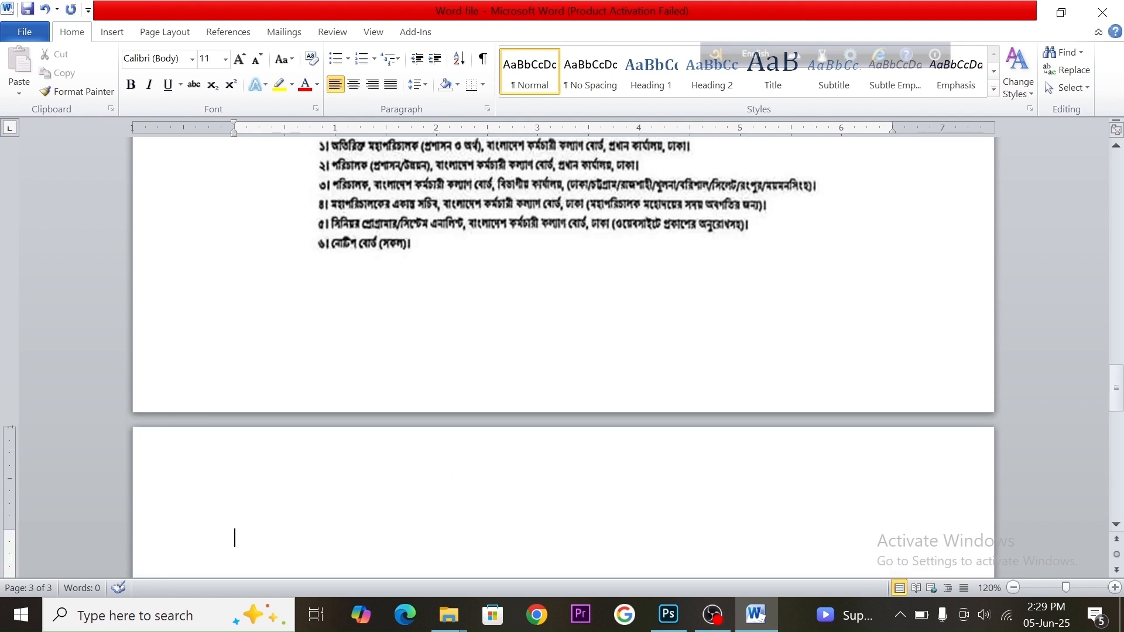
scroll(503, 446, down, 3)
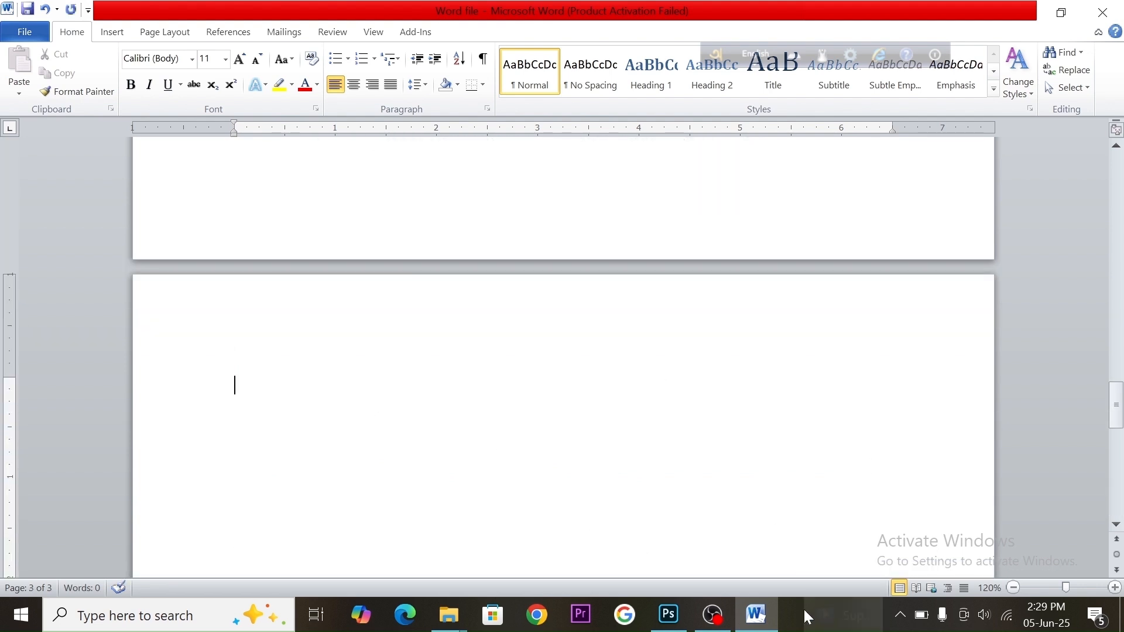
Switch back to the PDF folder and drag image 3 into the Word document
click(755, 614)
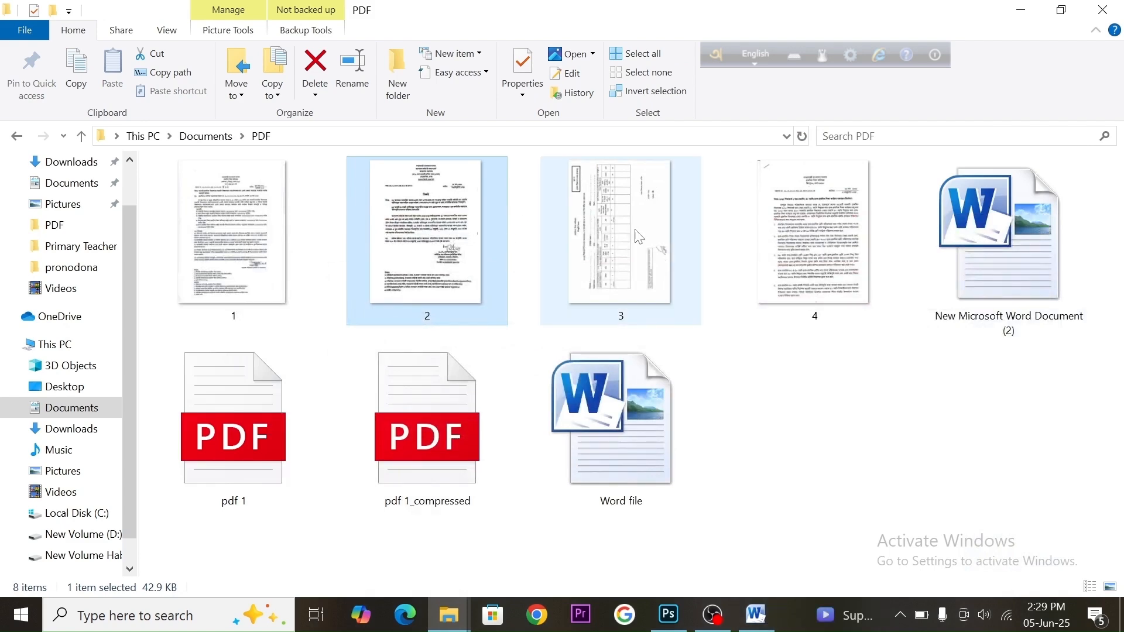
click(609, 199)
drag(615, 186, 497, 389)
scroll(562, 351, down, 10)
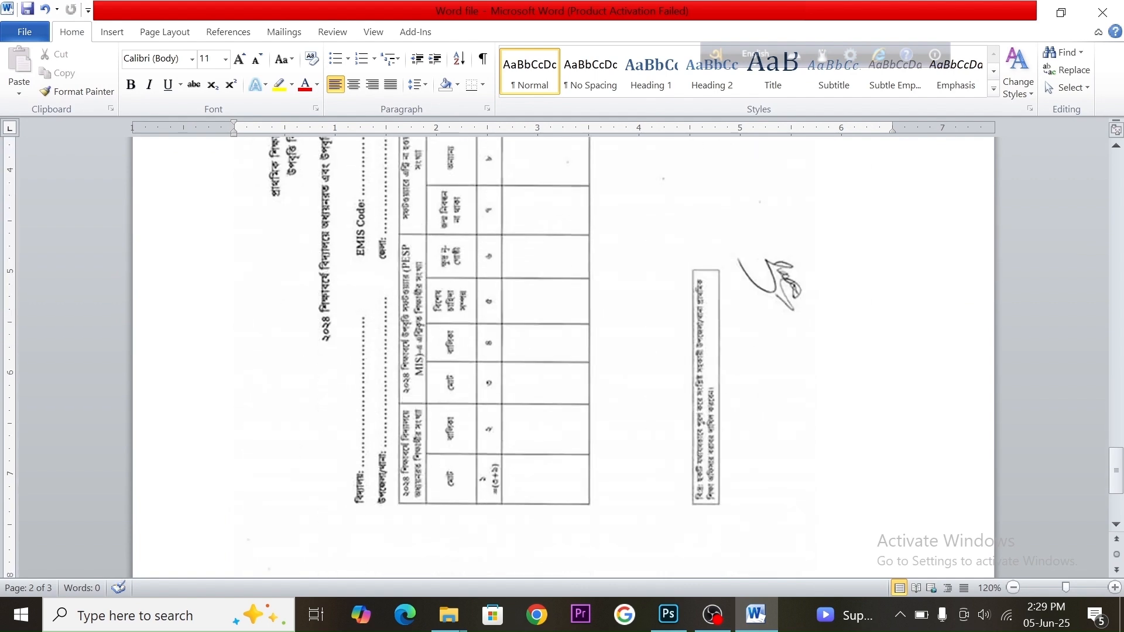
Enlarge the third image from its corner, widening it to the right margin and lengthening it downward
click(555, 247)
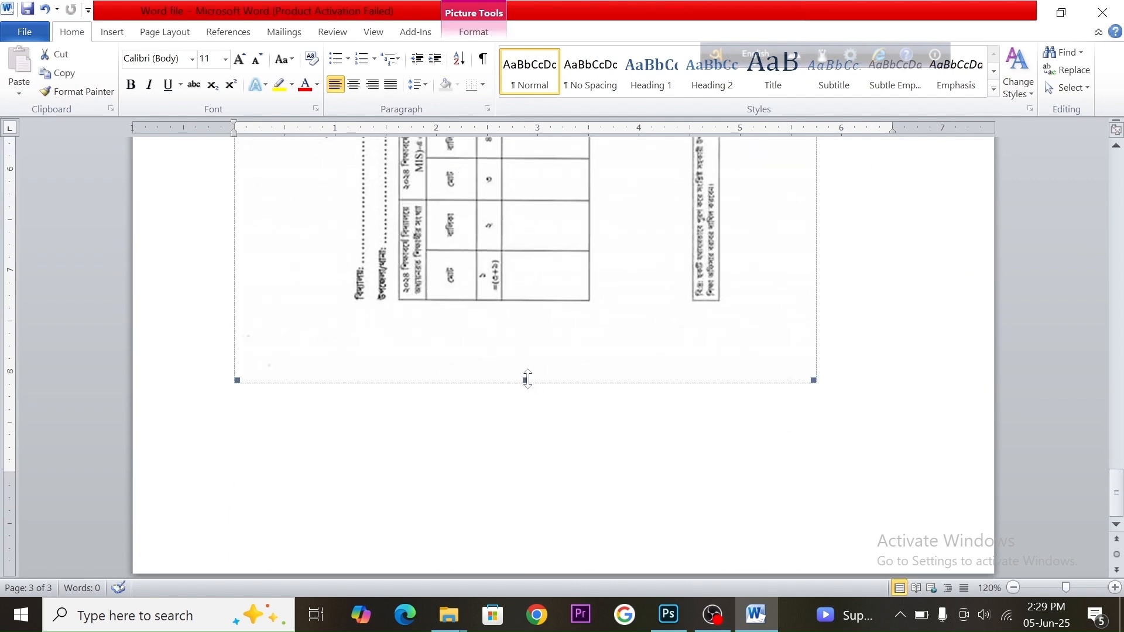
drag(860, 418, 896, 464)
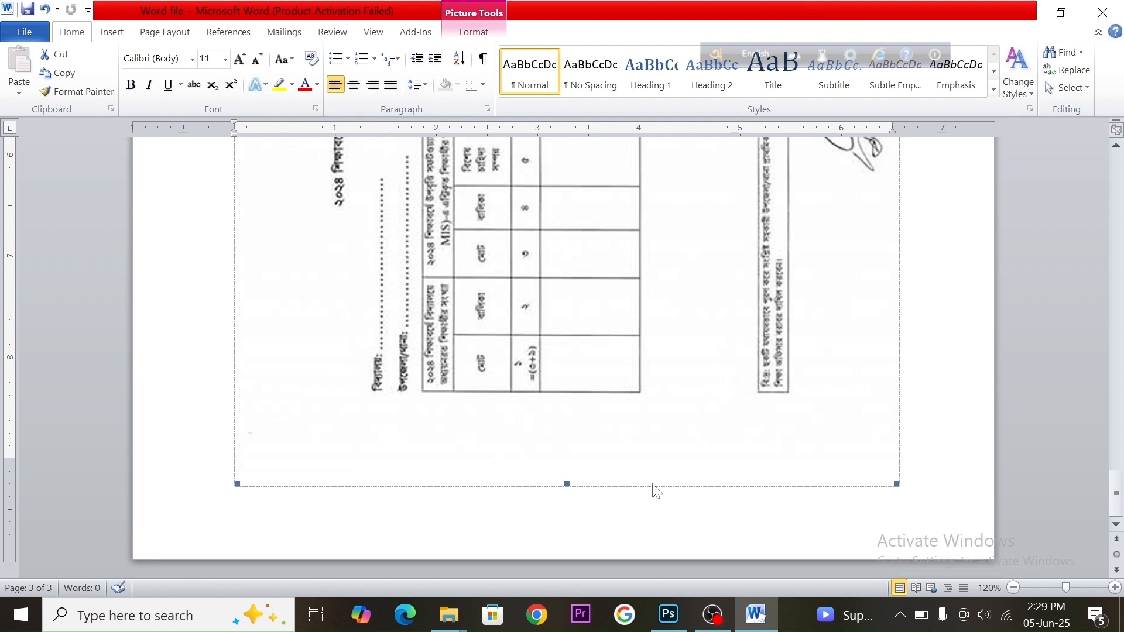
Place the cursor after the third image and insert a page break to start a fourth page
click(900, 479)
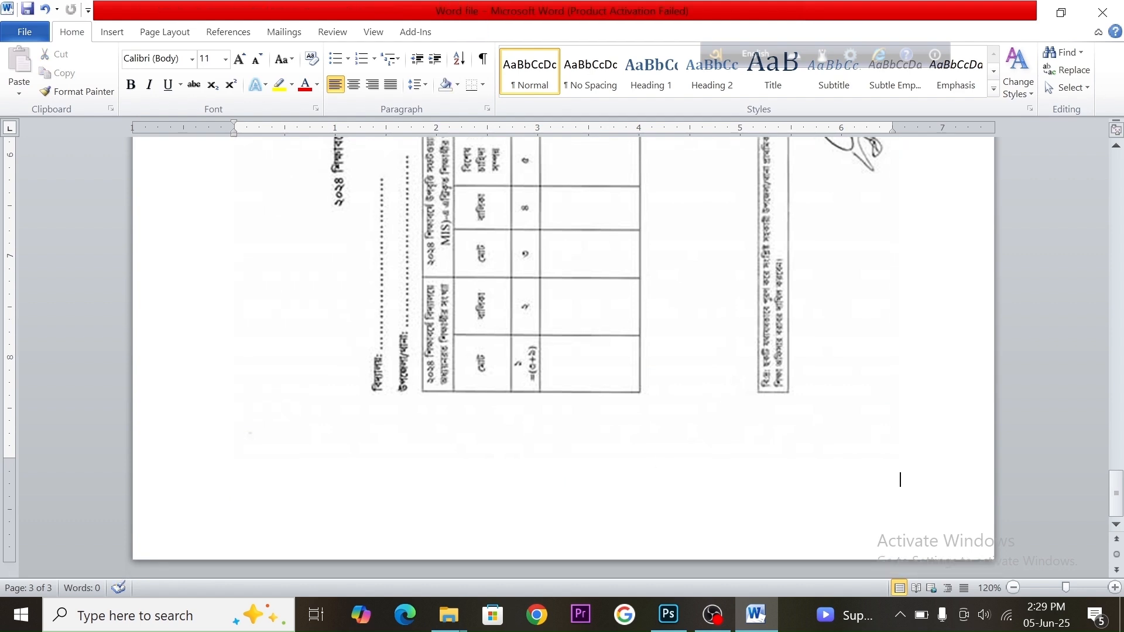
key(ctrl+Return)
scroll(885, 514, down, 5)
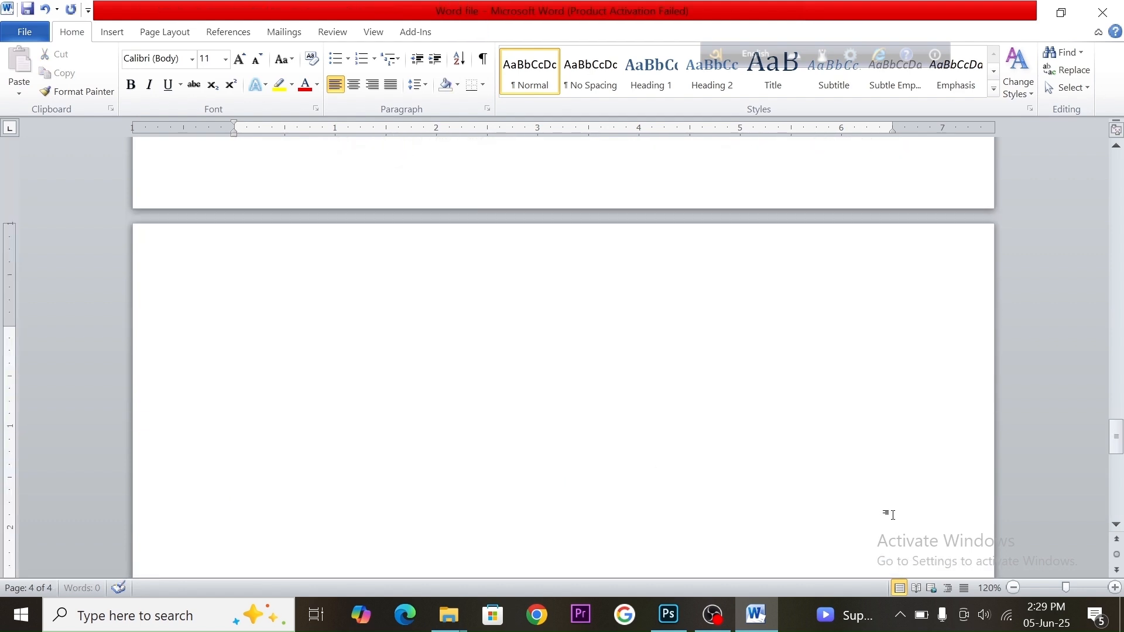
Switch to the PDF folder and drag image 4 into the Word document
click(755, 614)
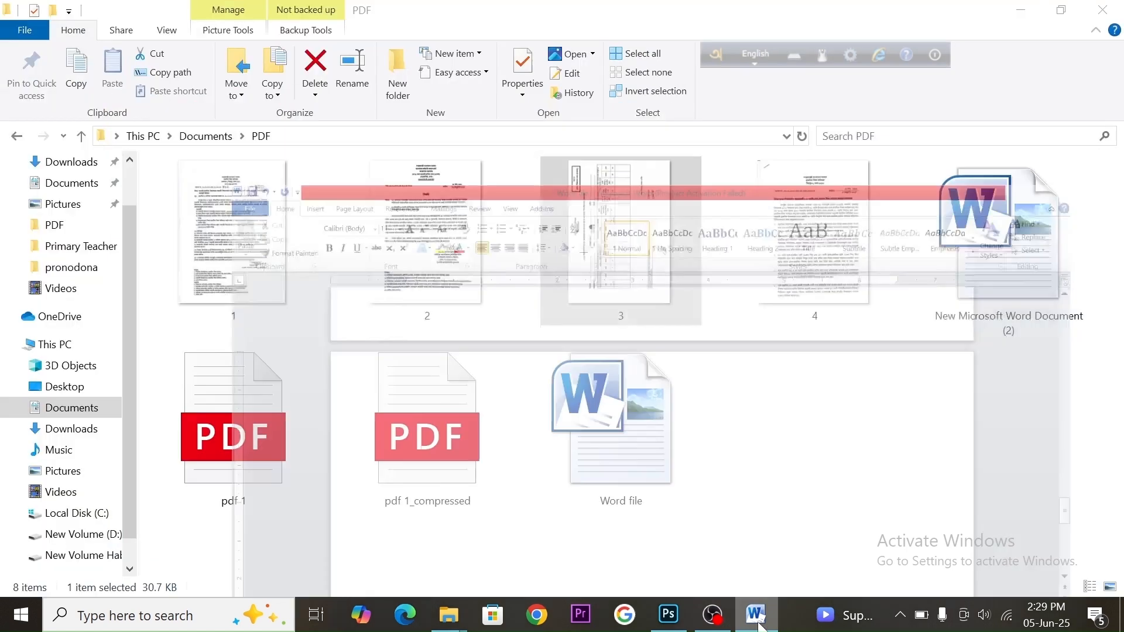
click(753, 218)
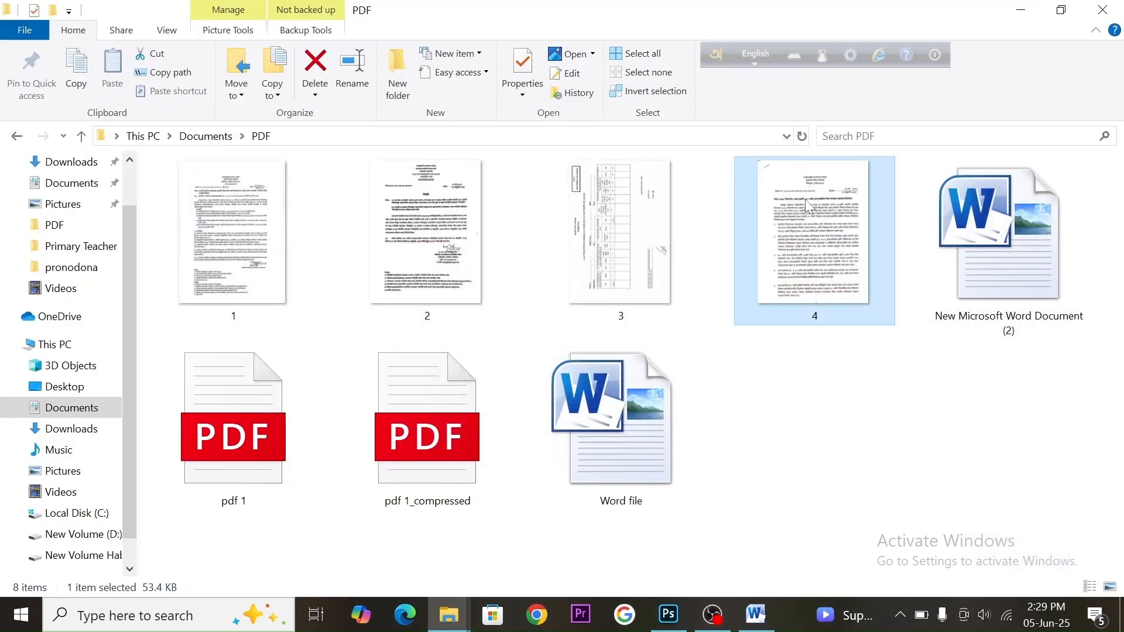
drag(814, 183, 601, 389)
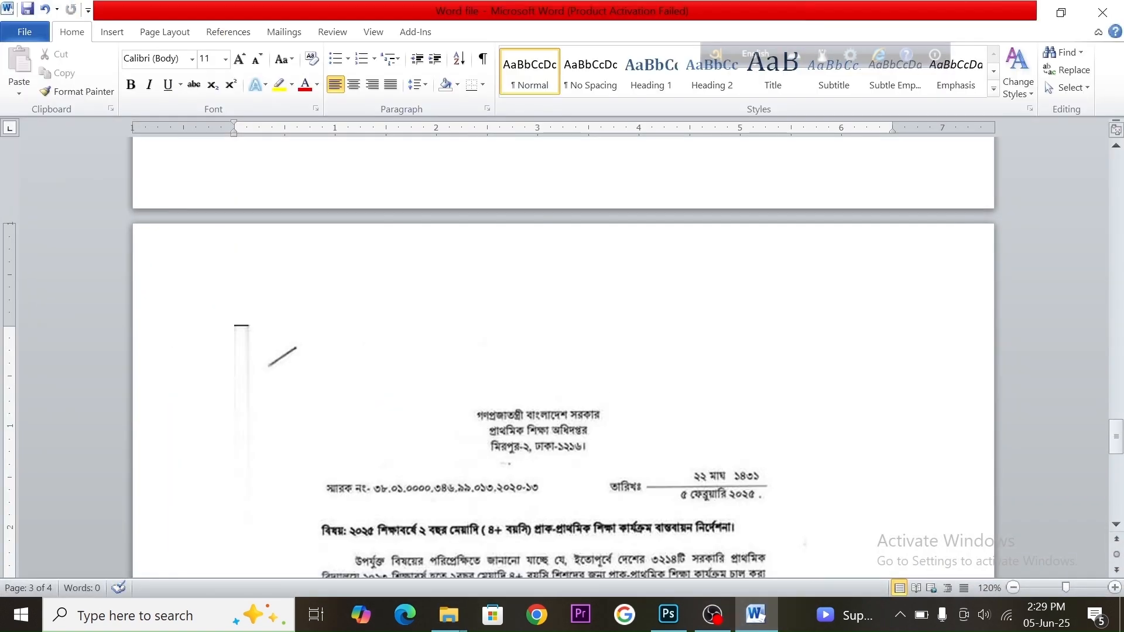
Enlarge the fourth image, widening it toward the right margin and extending its bottom edge downward
scroll(615, 422, down, 5)
click(616, 421)
scroll(616, 421, down, 9)
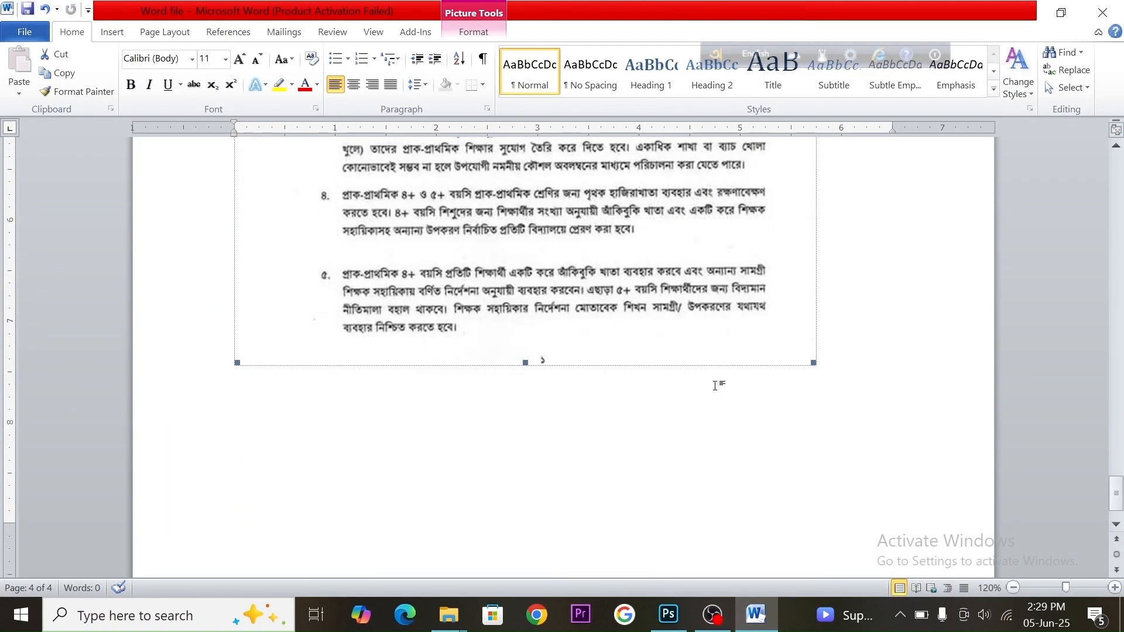
drag(878, 439, 893, 461)
scroll(547, 444, down, 2)
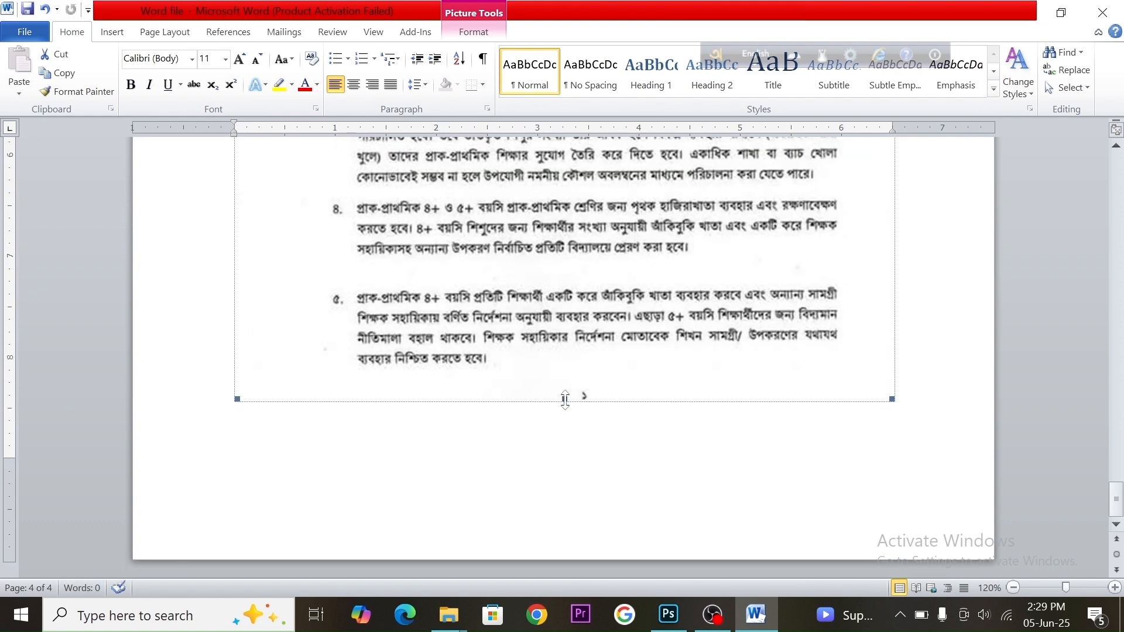
drag(565, 399, 576, 454)
Enlarge the fourth image further from its bottom-left corner so it fills the page width
scroll(682, 328, up, 3)
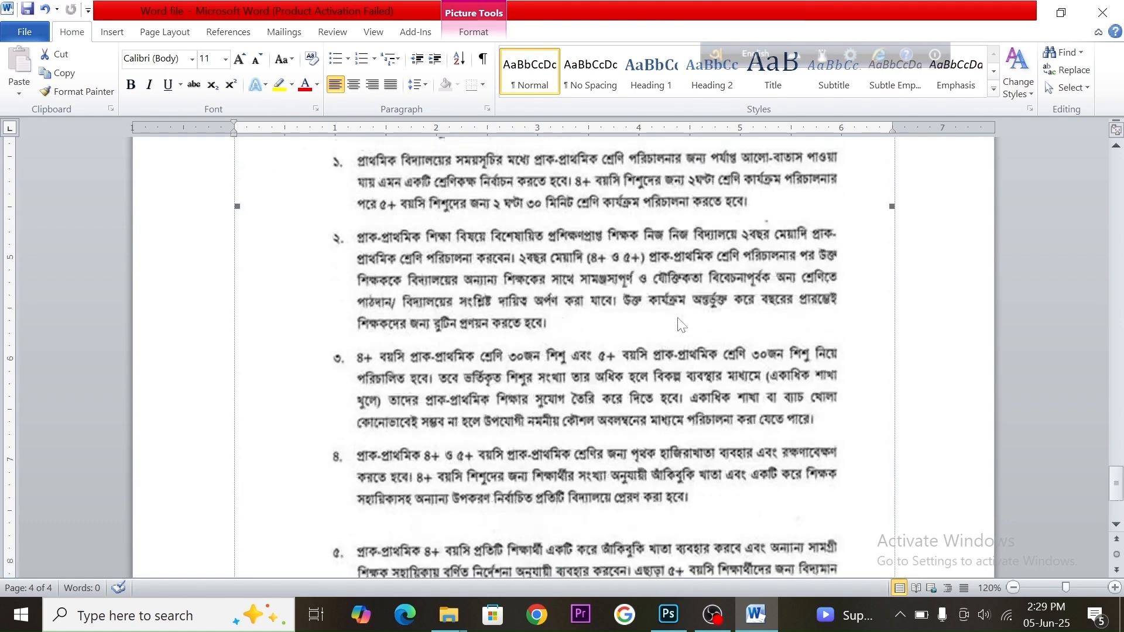
scroll(677, 317, up, 1)
key(Right)
scroll(561, 351, down, 3)
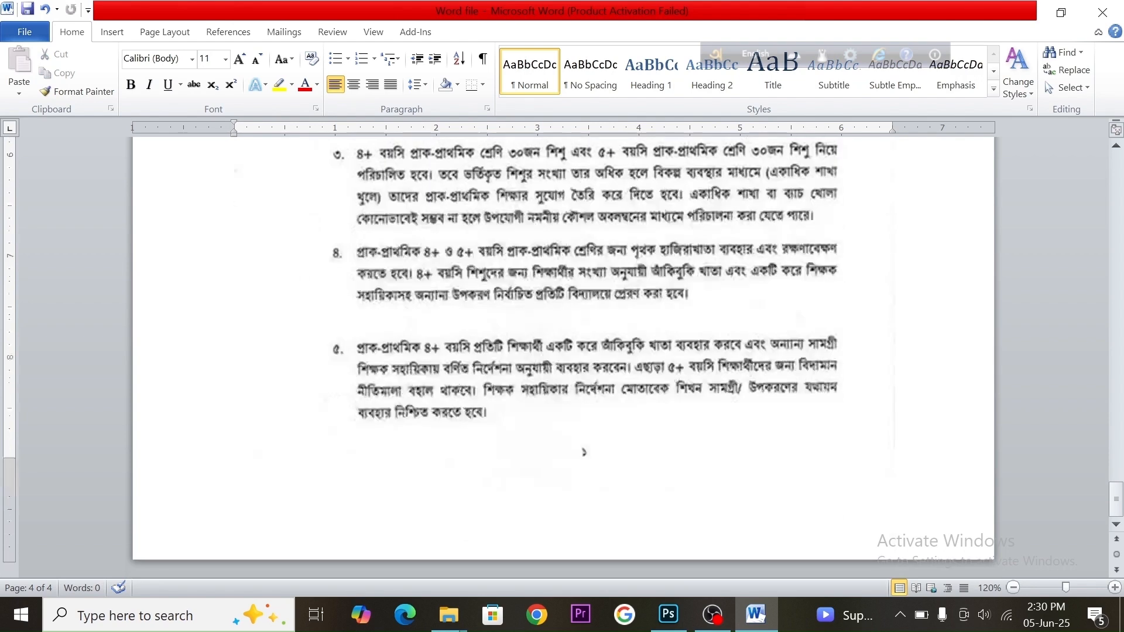
click(306, 407)
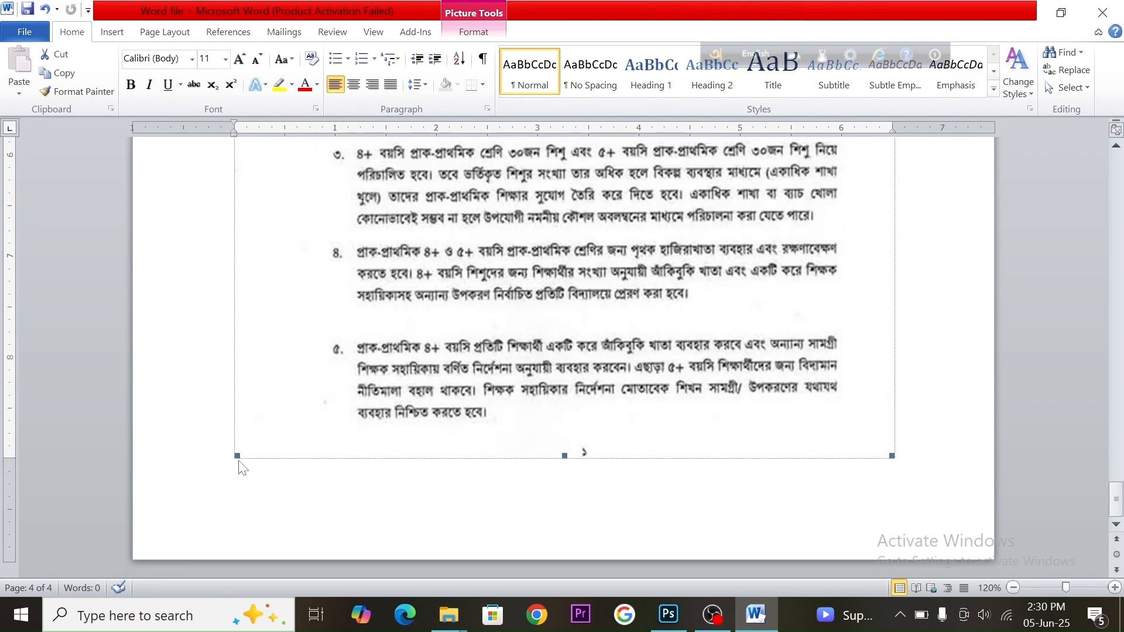
drag(237, 457, 208, 474)
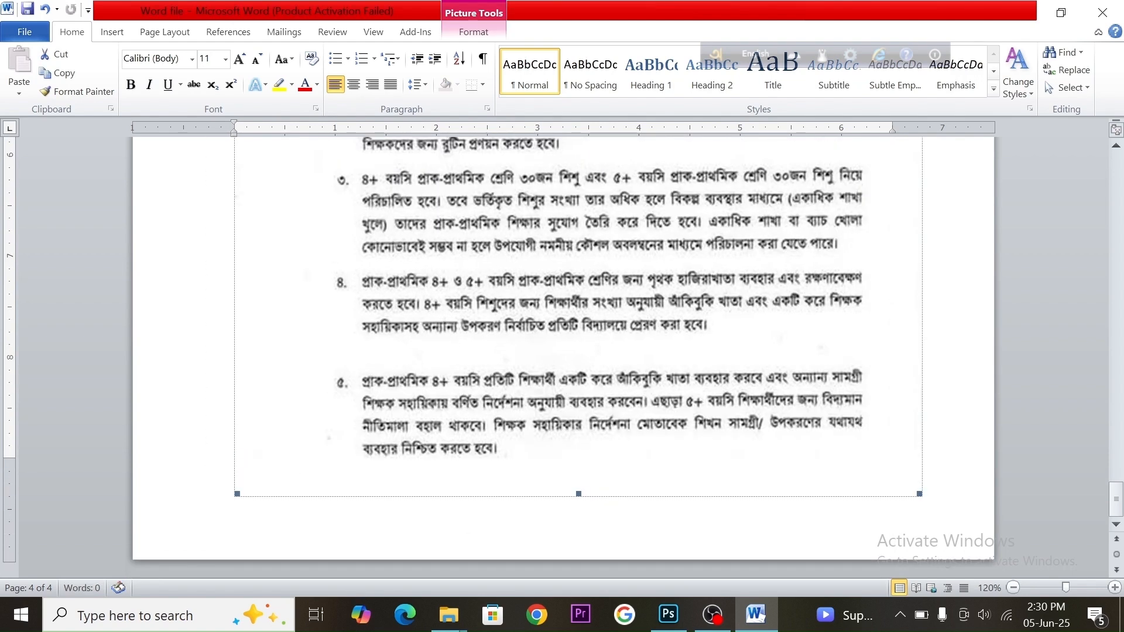
click(923, 489)
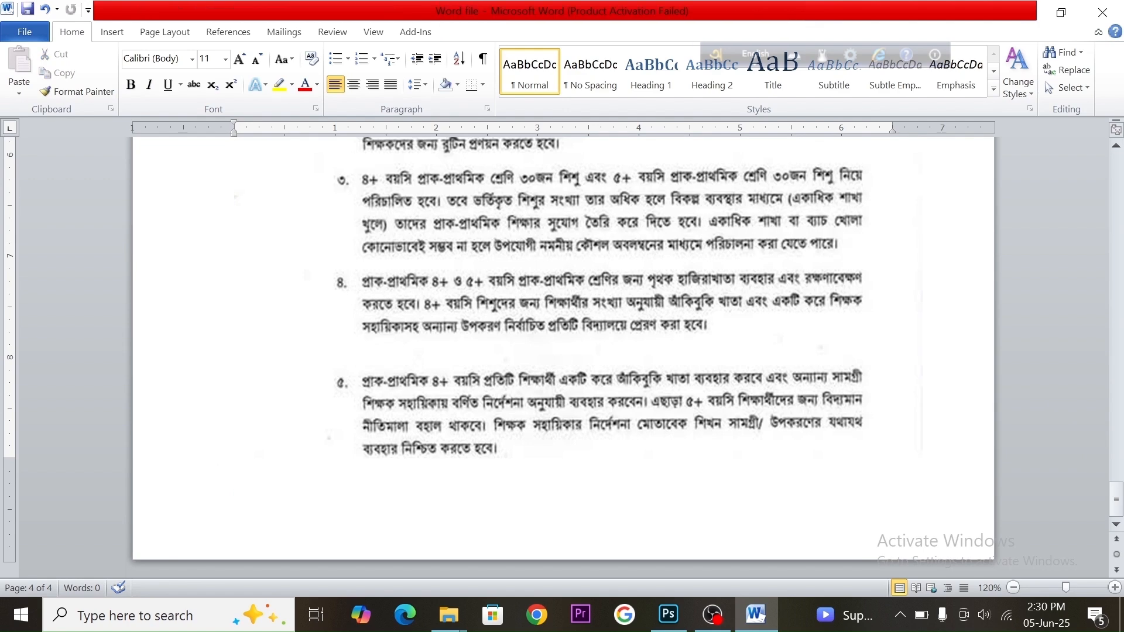
Return to the top of the document and save it
scroll(561, 351, up, 10)
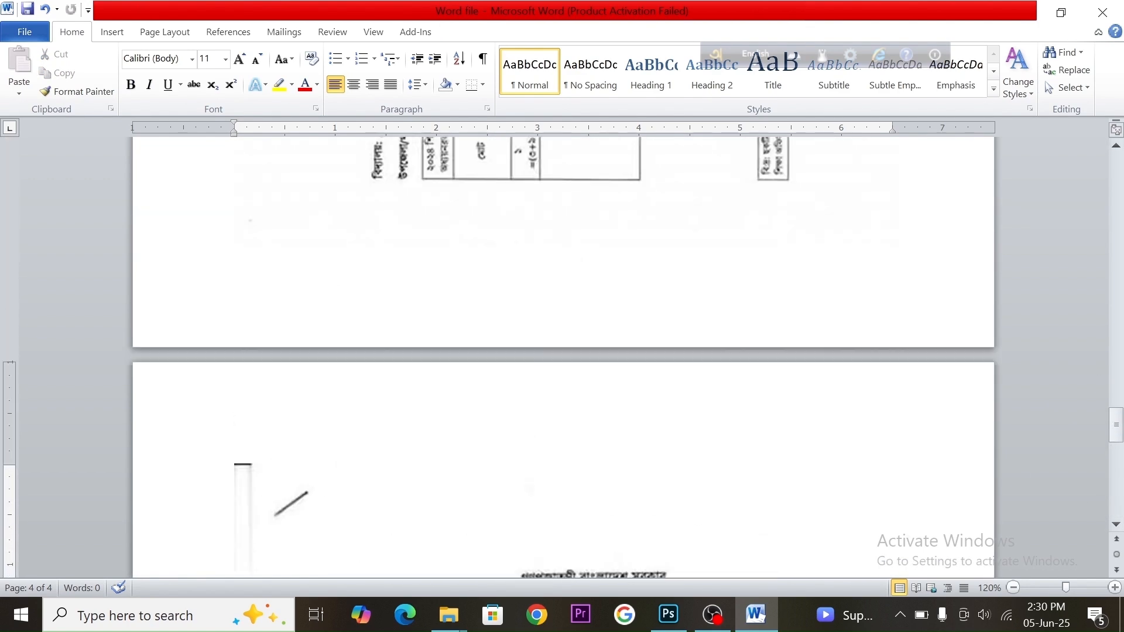
scroll(850, 206, up, 15)
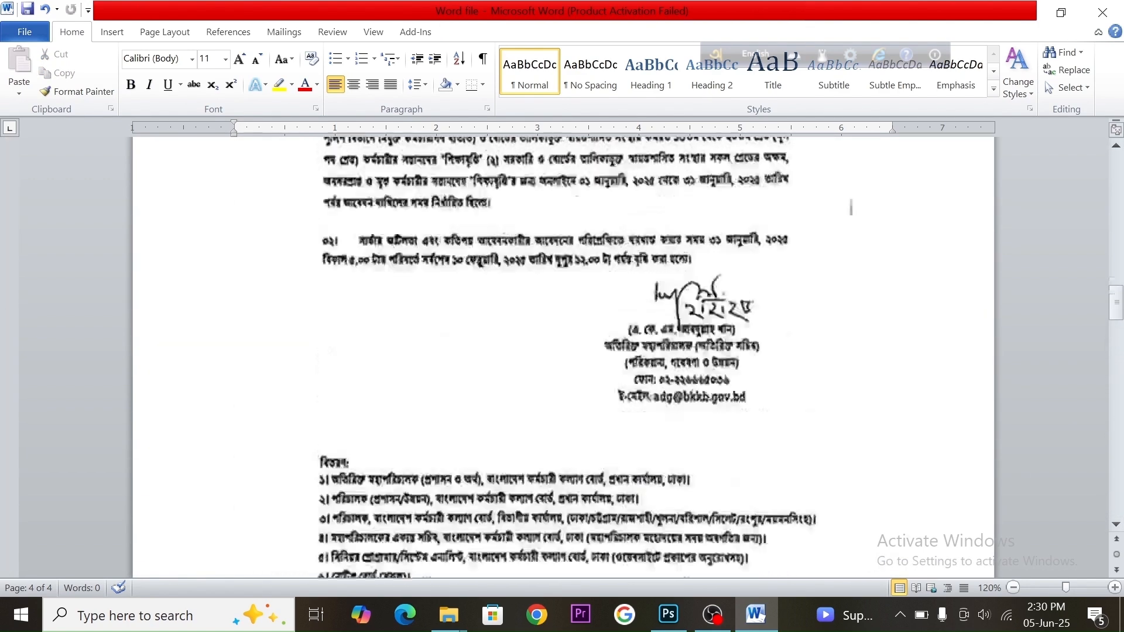
scroll(850, 207, up, 15)
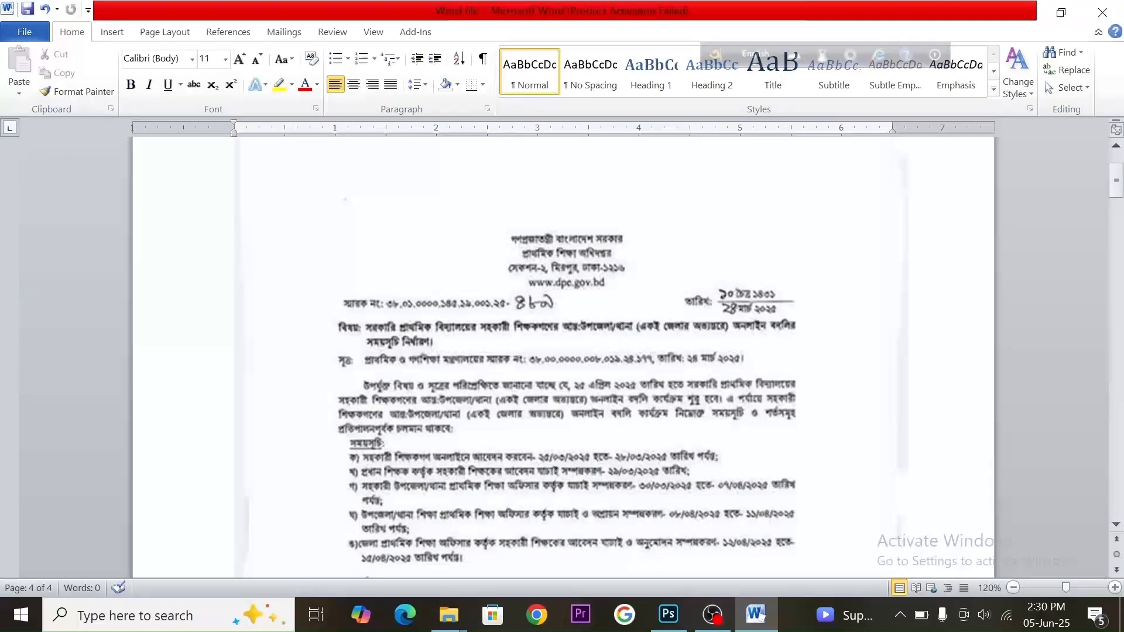
scroll(562, 352, up, 3)
key(ctrl+s)
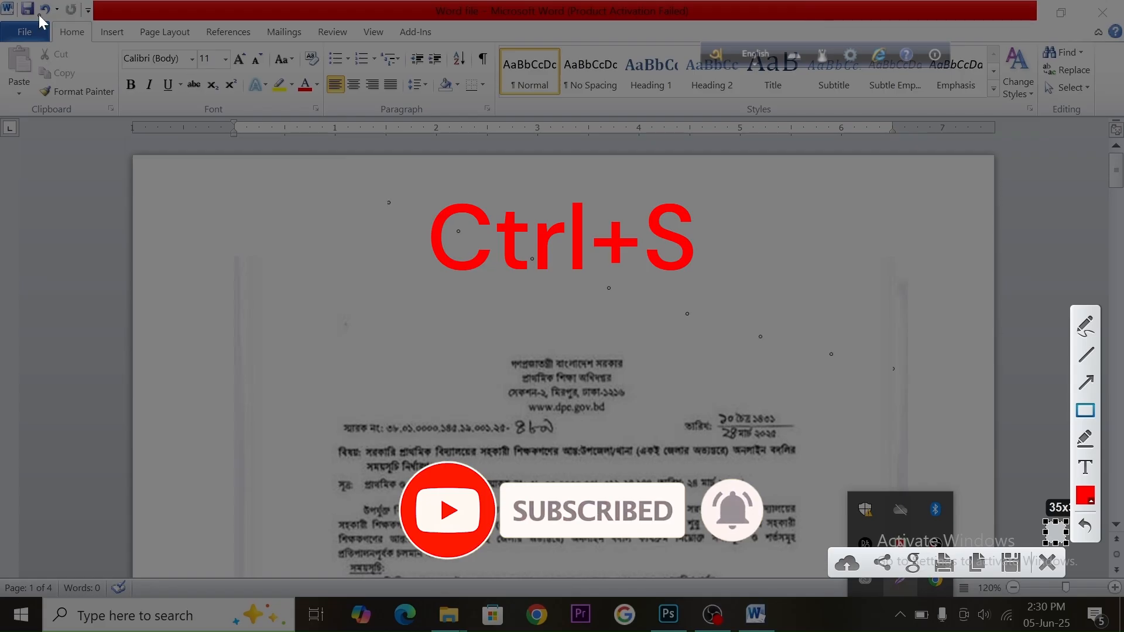
Close Word and reopen the Word file from the PDF folder
drag(18, 1, 44, 22)
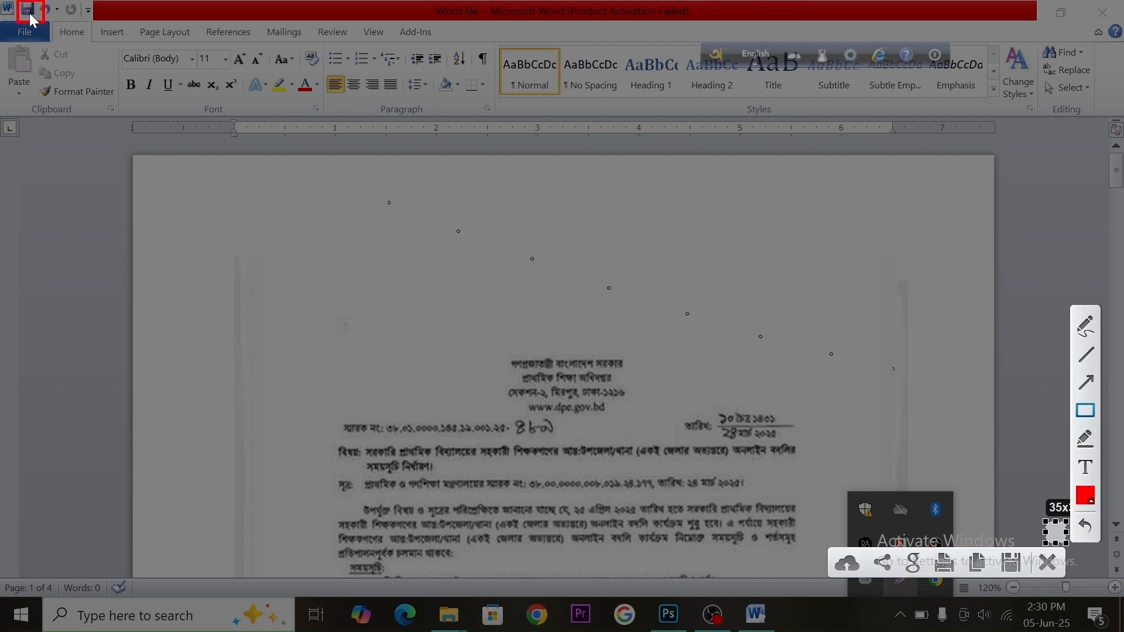
click(1047, 568)
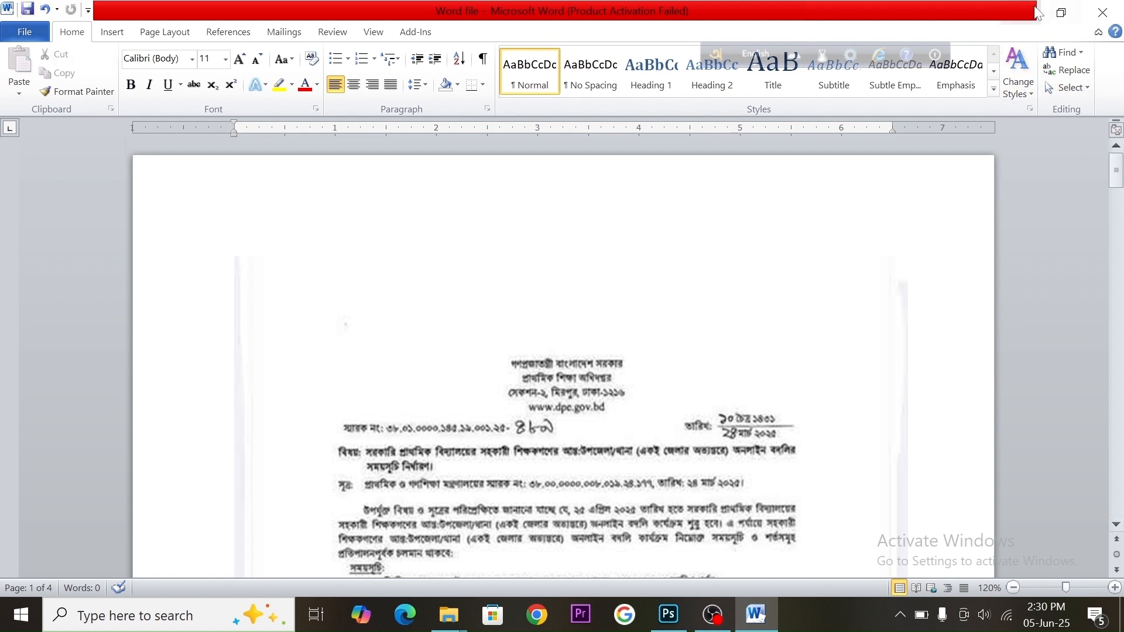
click(1099, 14)
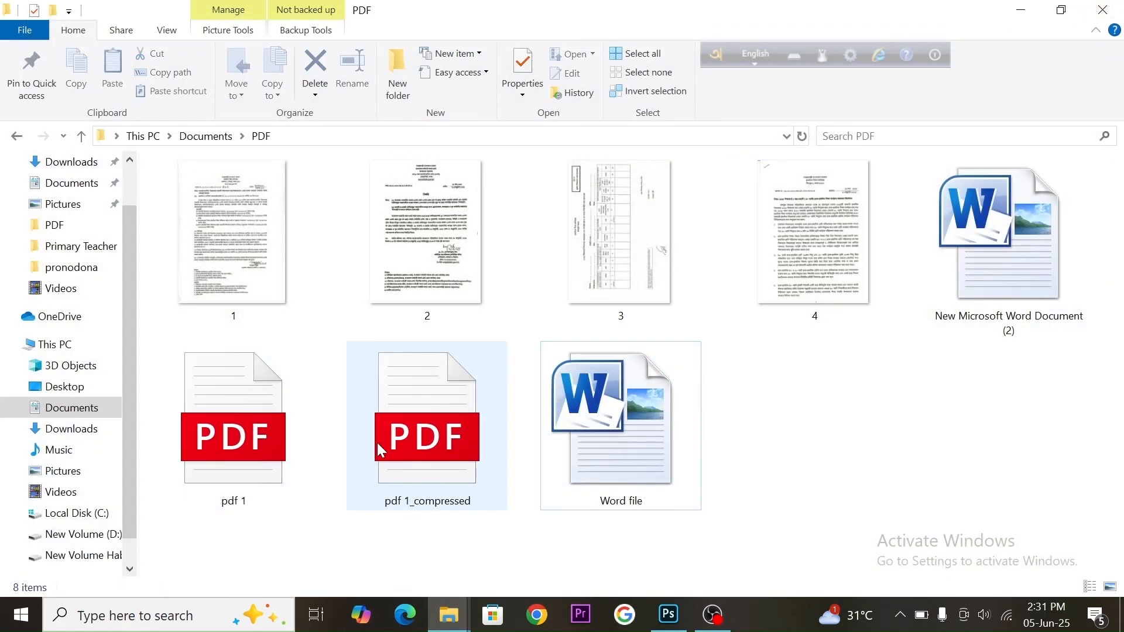
double_click(616, 431)
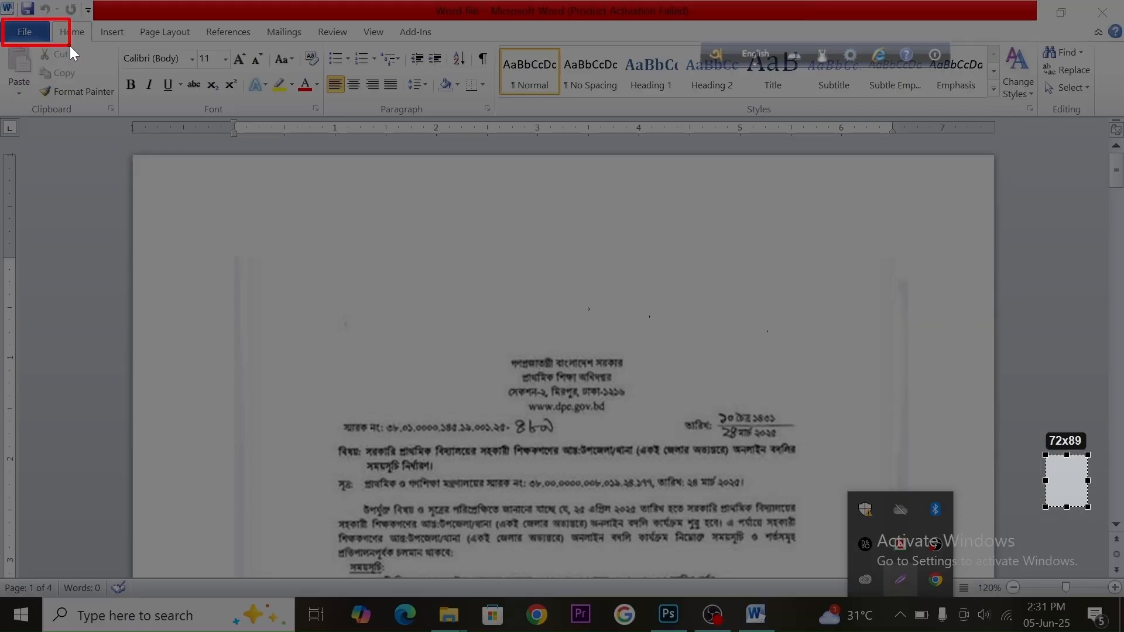
Save the document as a PDF named PDF 2 in the PDF folder
drag(70, 46, 70, 46)
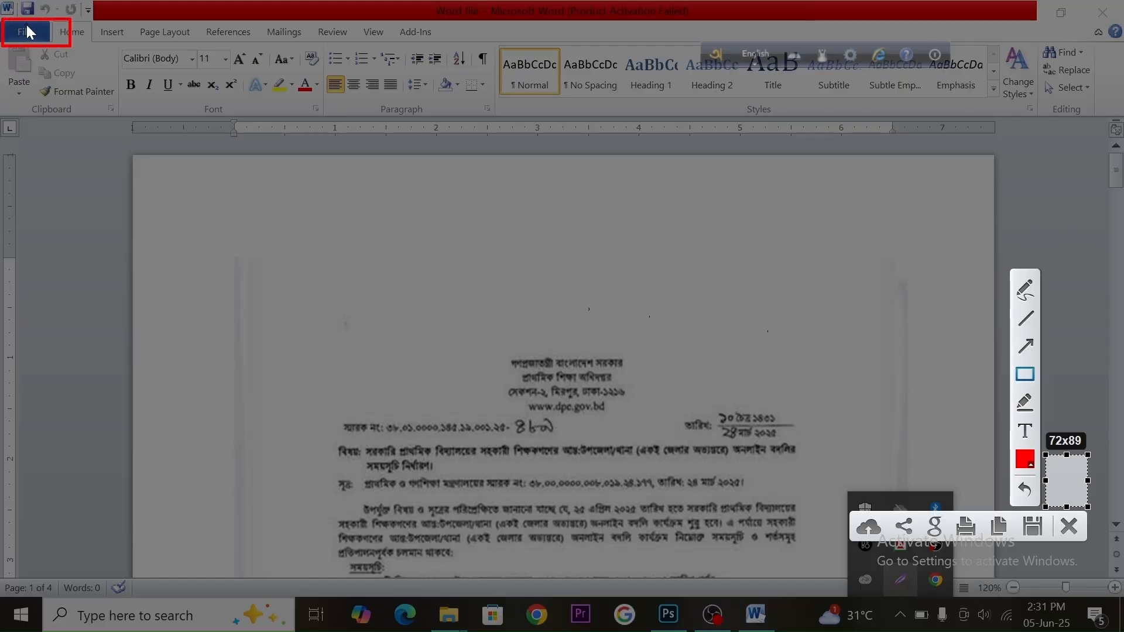
click(1068, 526)
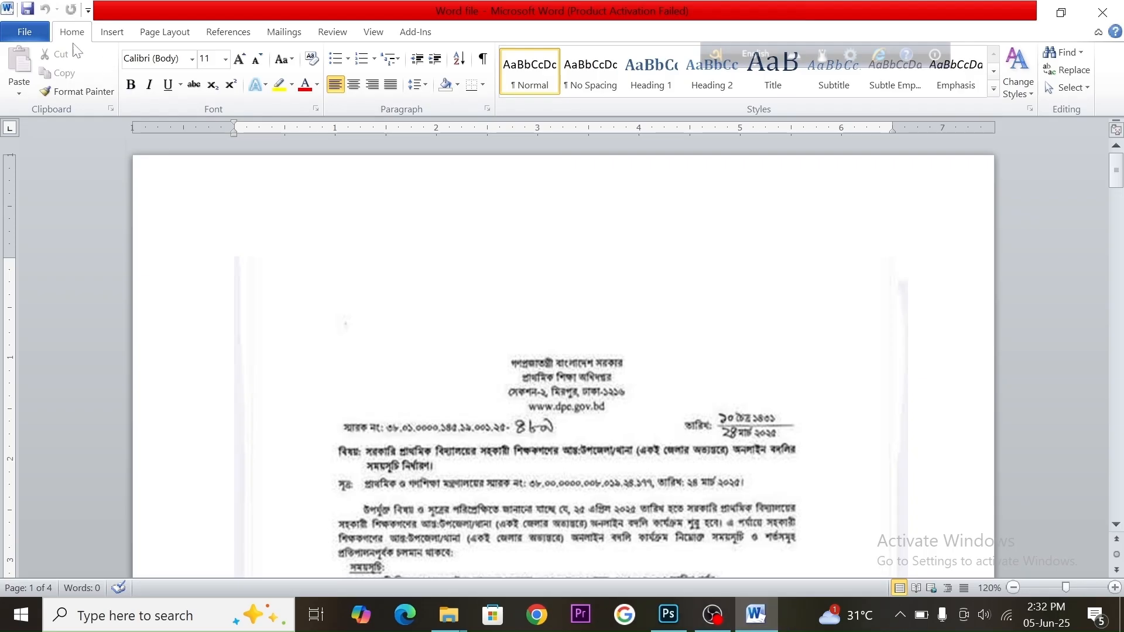
click(22, 33)
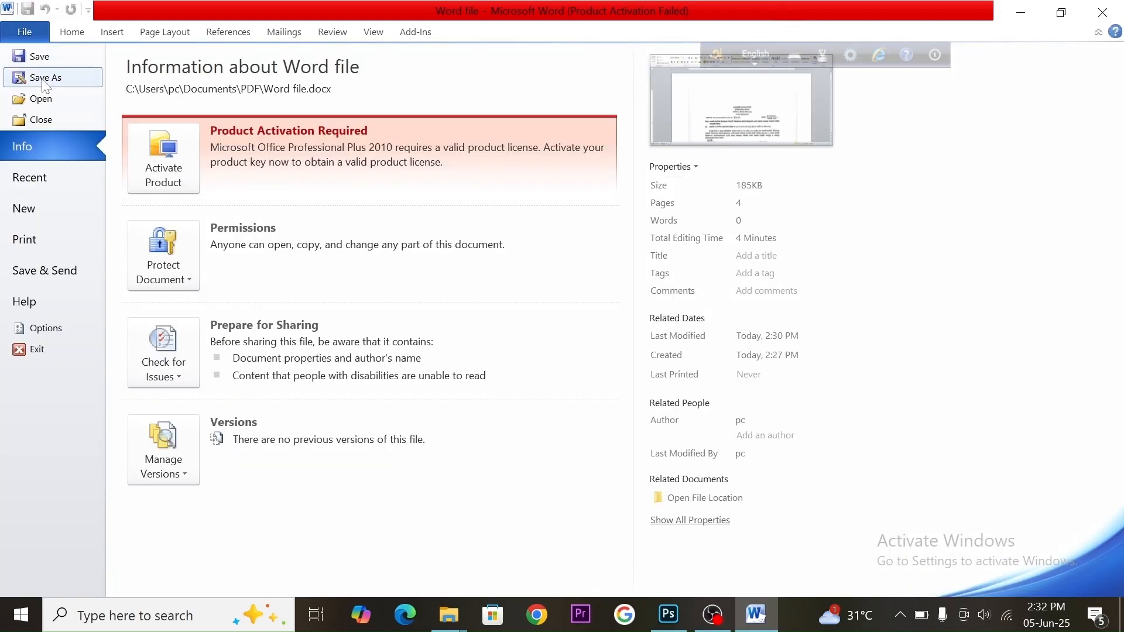
click(65, 77)
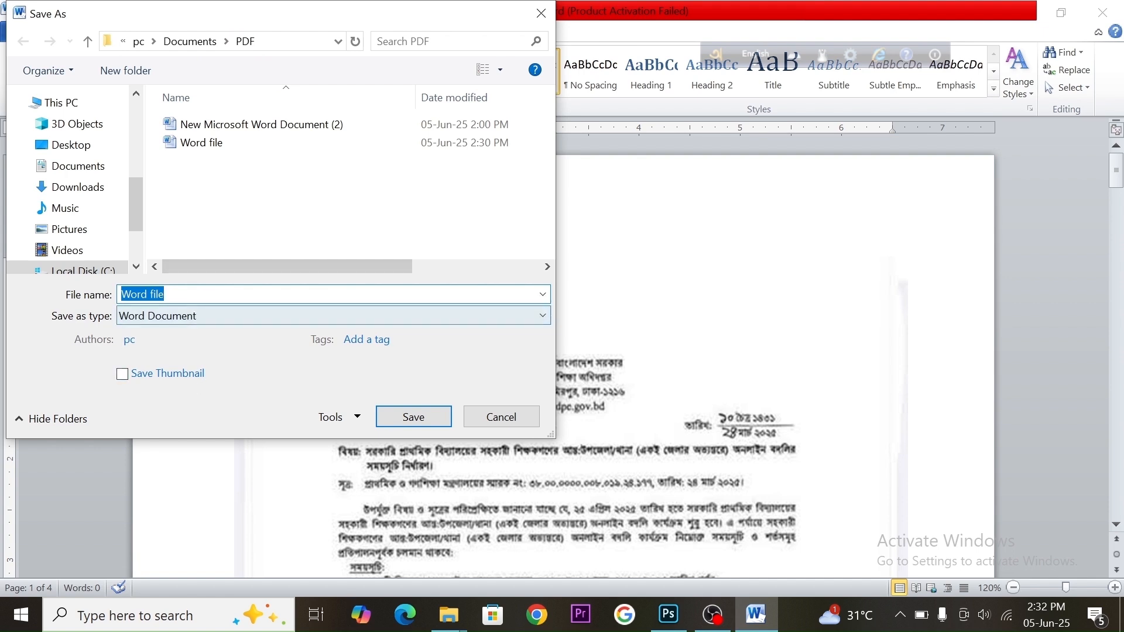
text(PDF)
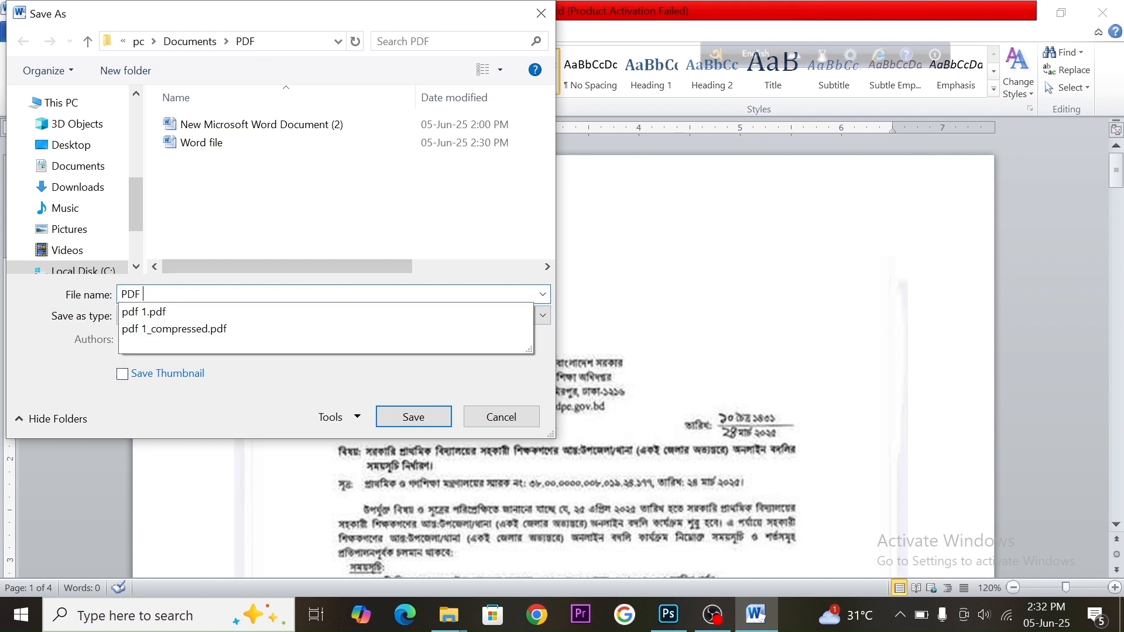
text( 2)
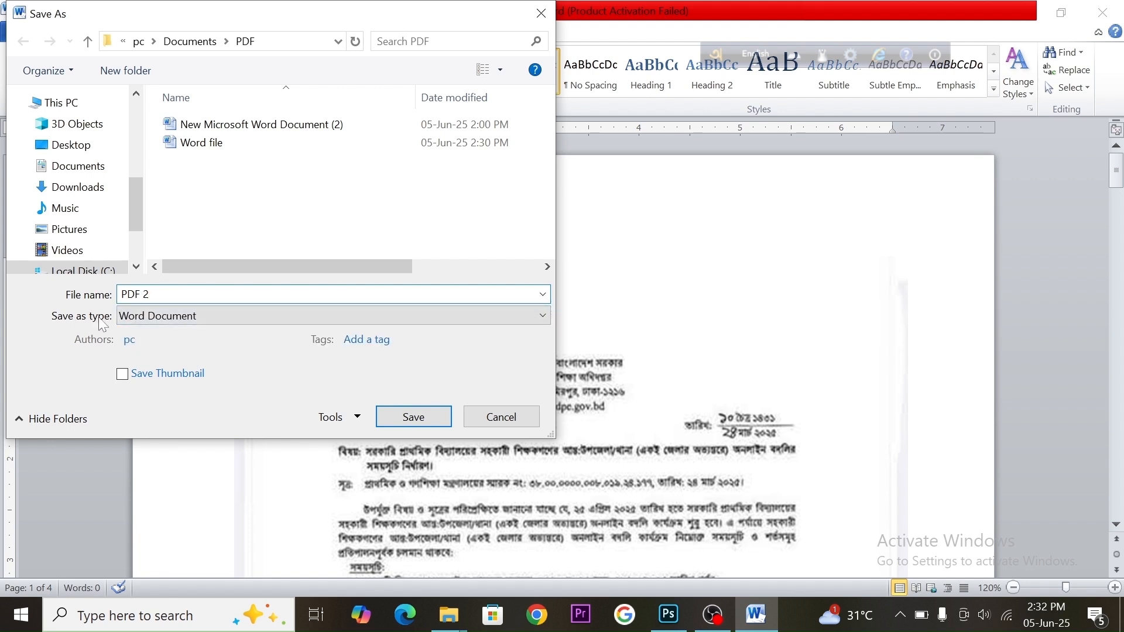
click(540, 317)
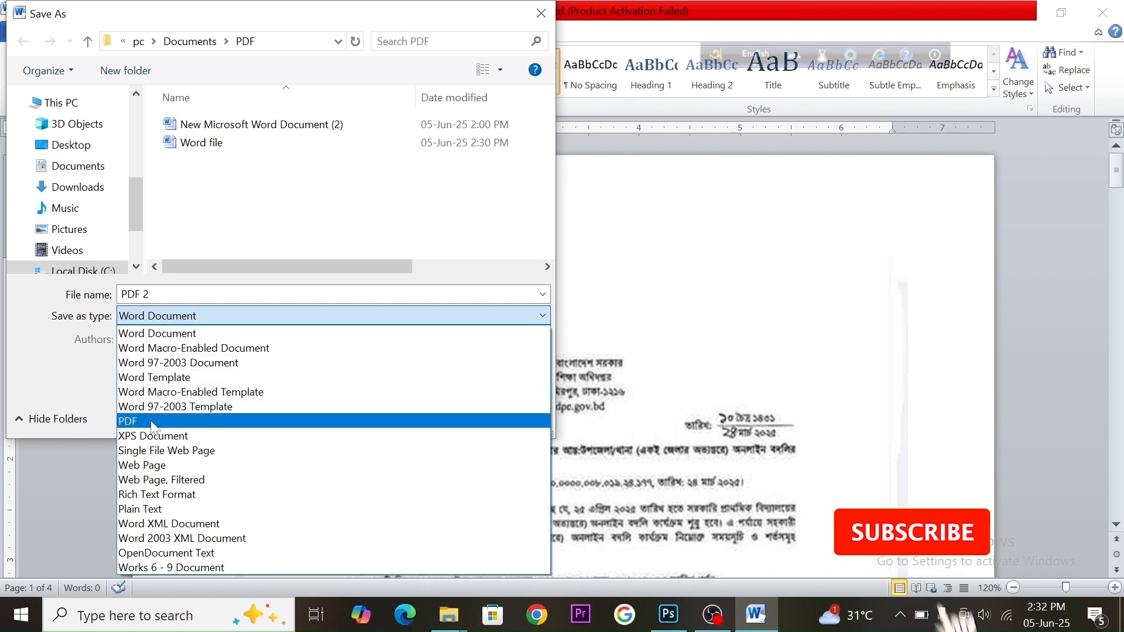
click(275, 421)
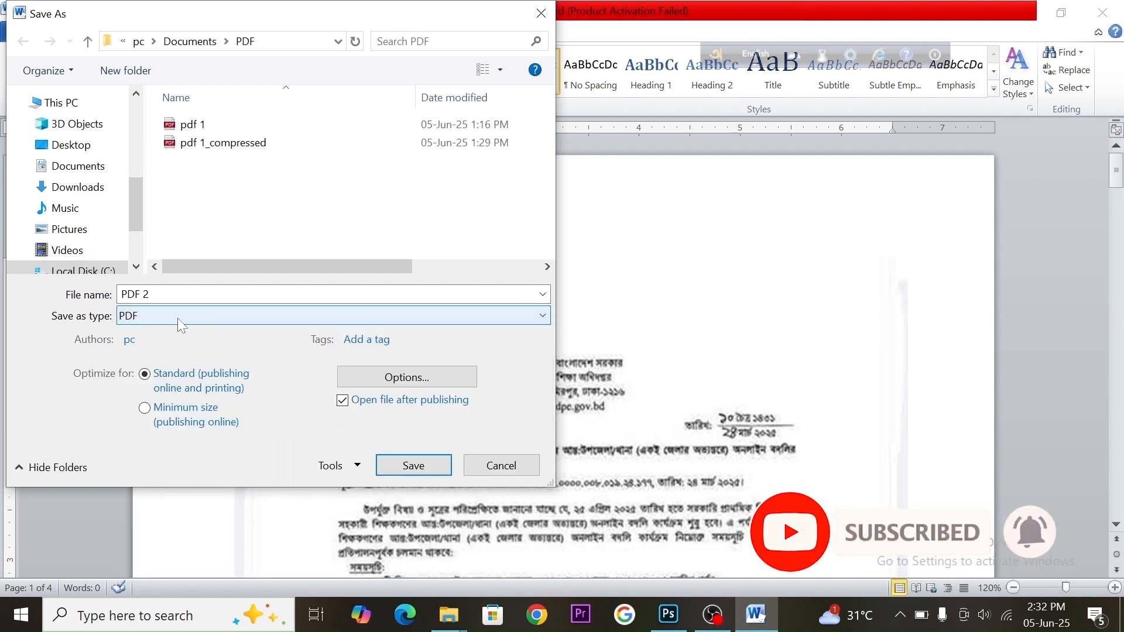
click(420, 475)
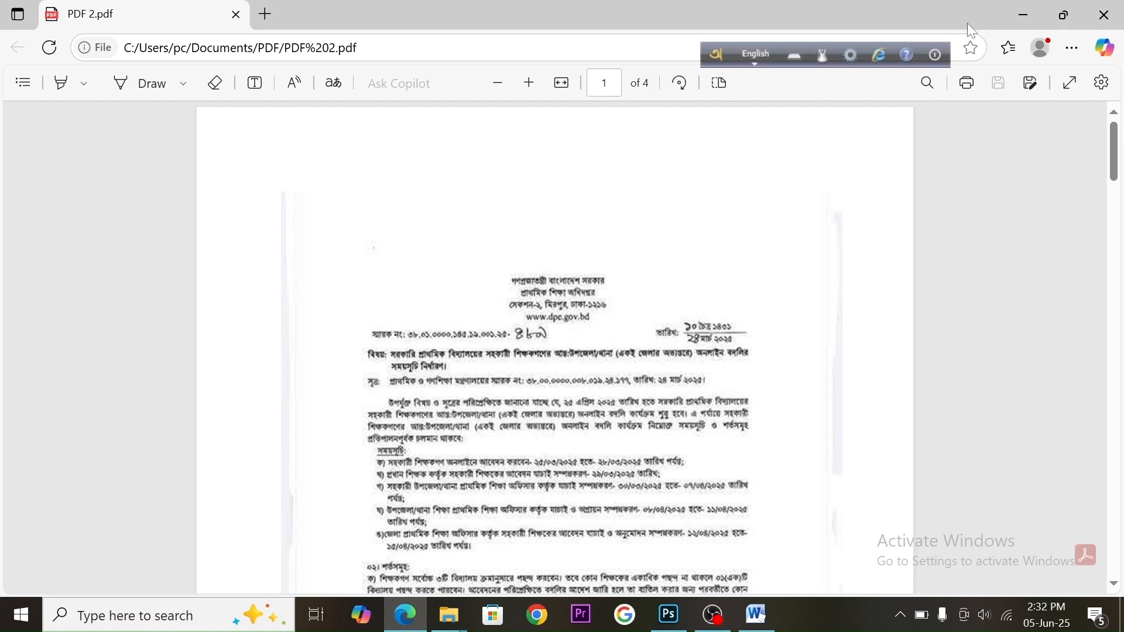
Close the PDF viewer and the Word document window
click(1105, 15)
click(1103, 13)
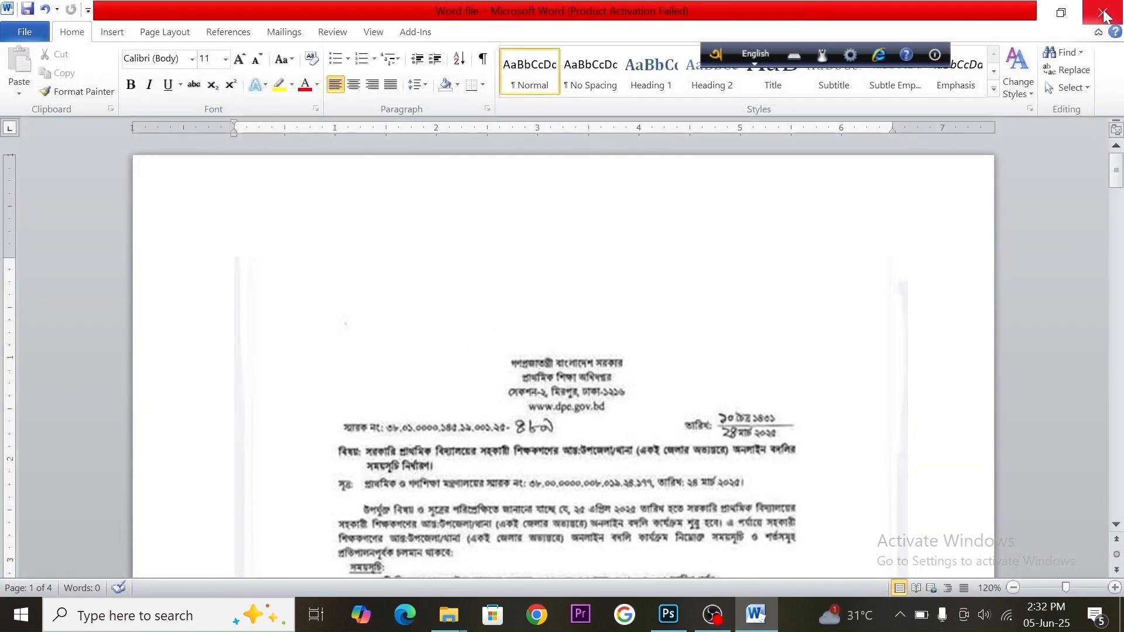
click(500, 325)
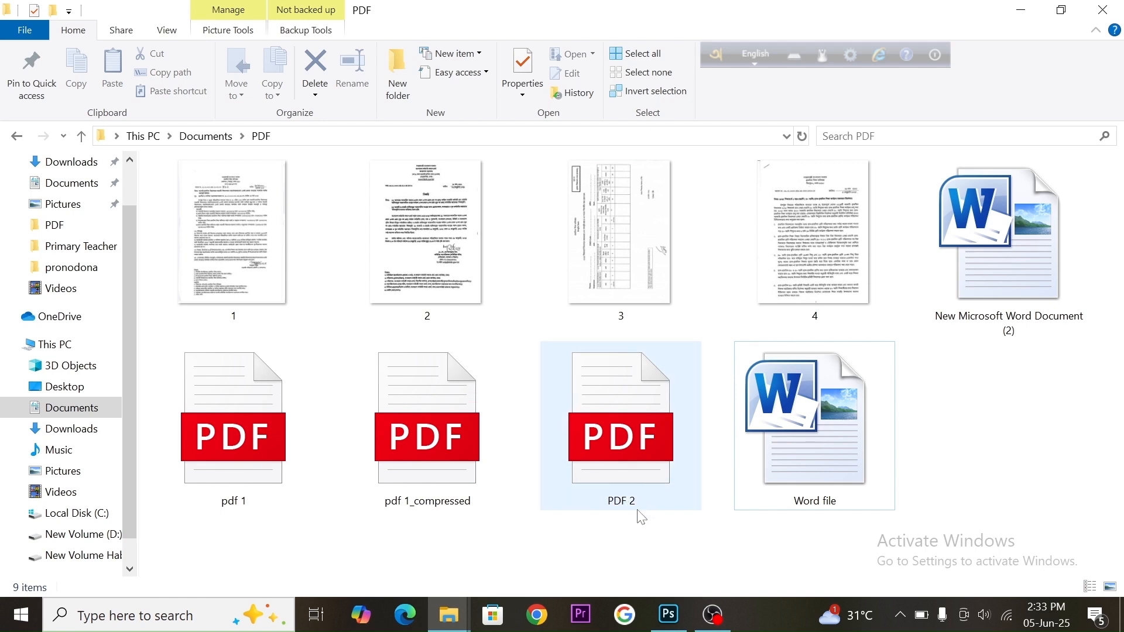
Open PDF 2 from the PDF folder and scroll through its pages to review them, then close it
double_click(622, 447)
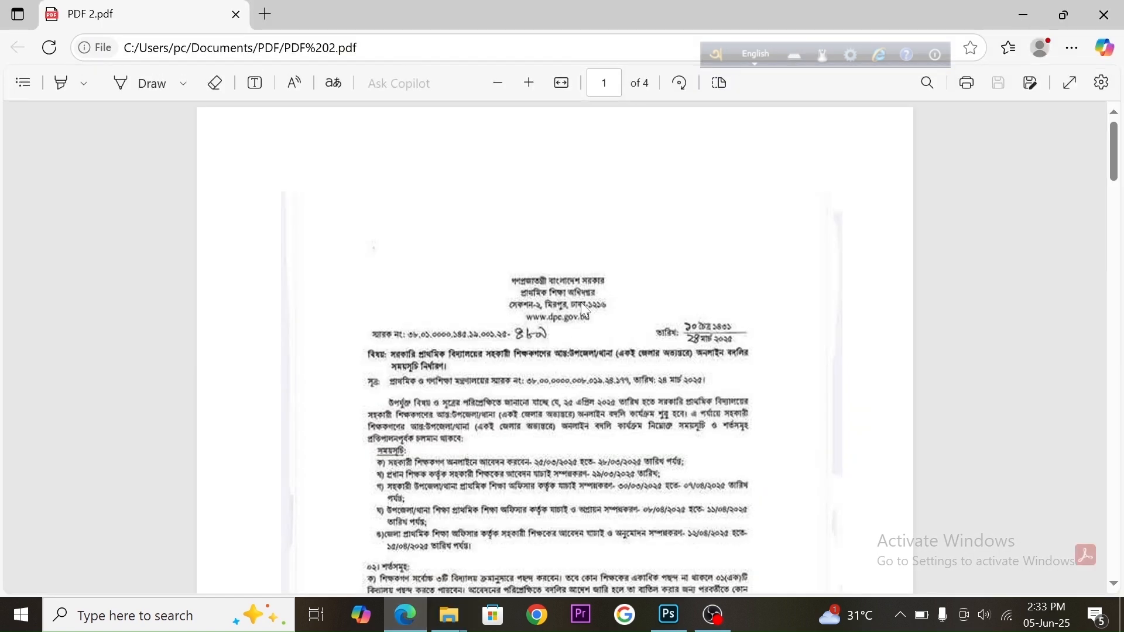
scroll(581, 302, down, 5)
scroll(581, 310, up, 5)
scroll(603, 436, down, 15)
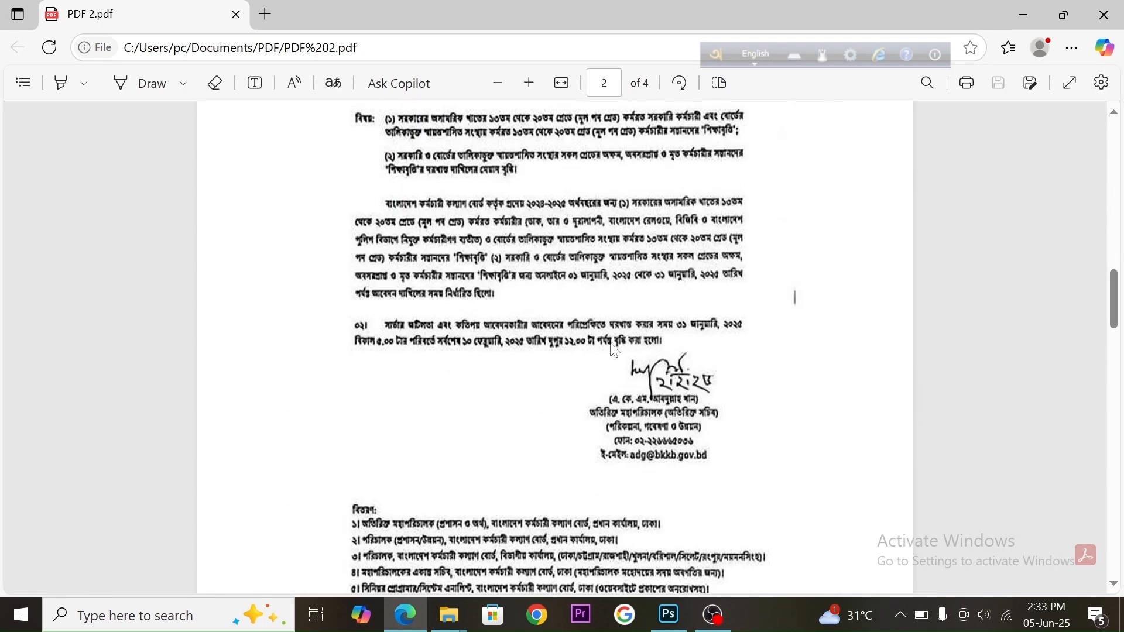
scroll(611, 348, down, 20)
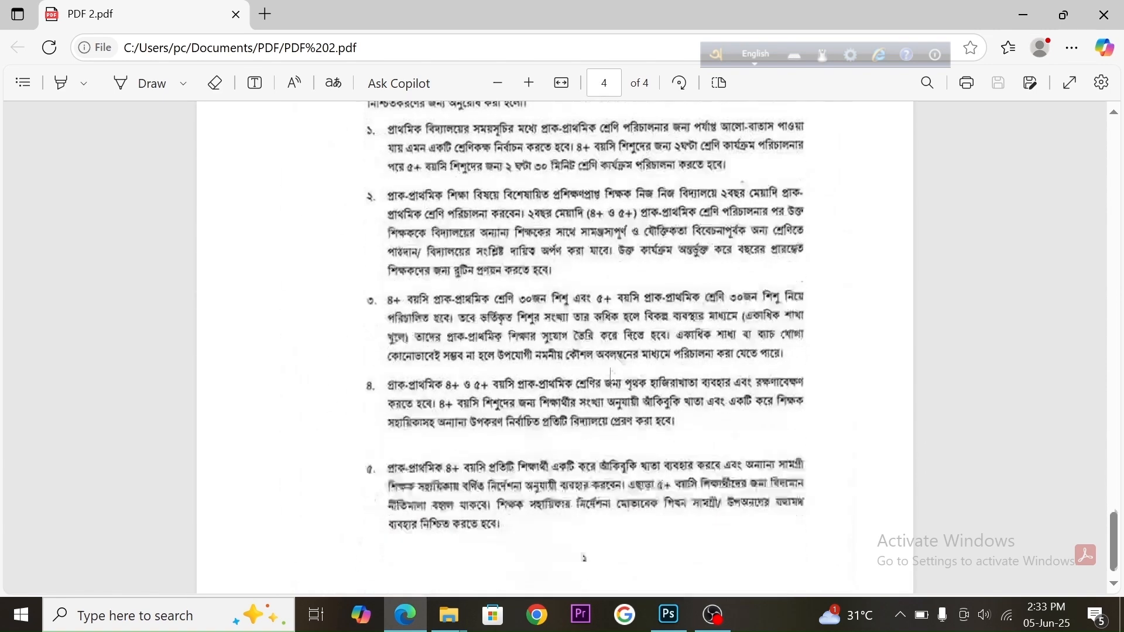
click(1104, 15)
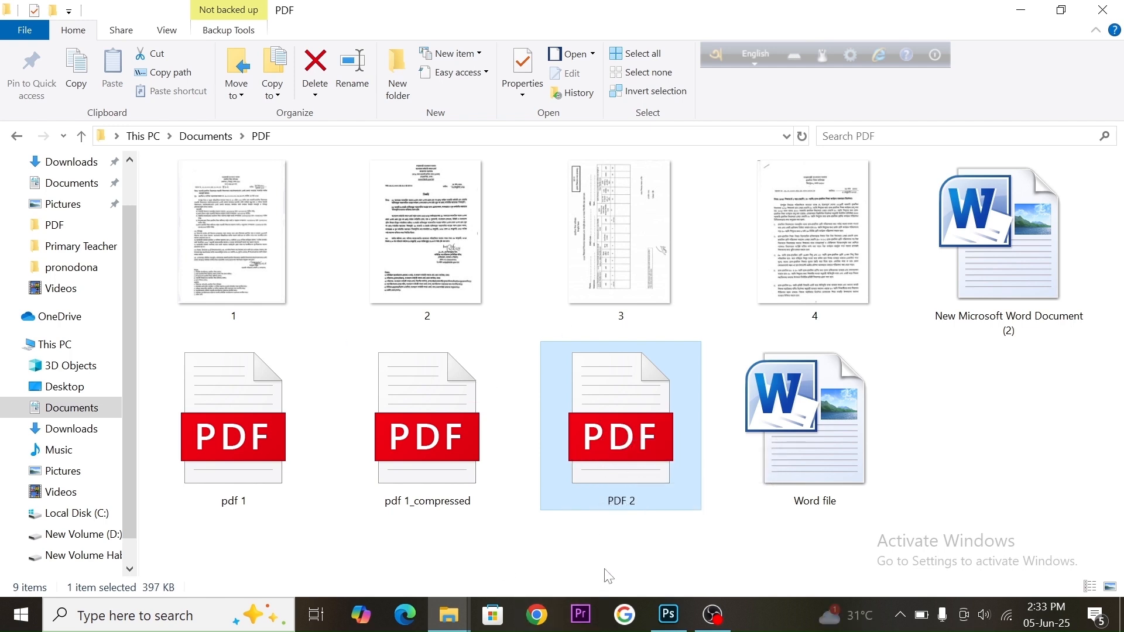
Launch Chrome with a user profile, search Google for love pdf and open the iLovePDF website
click(537, 616)
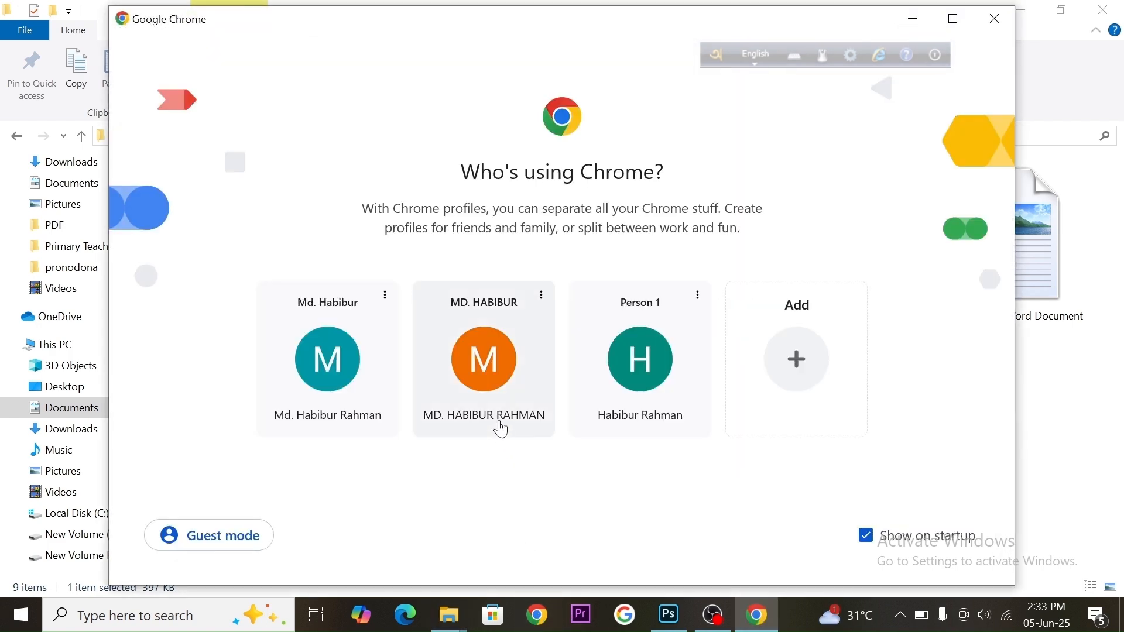
click(475, 361)
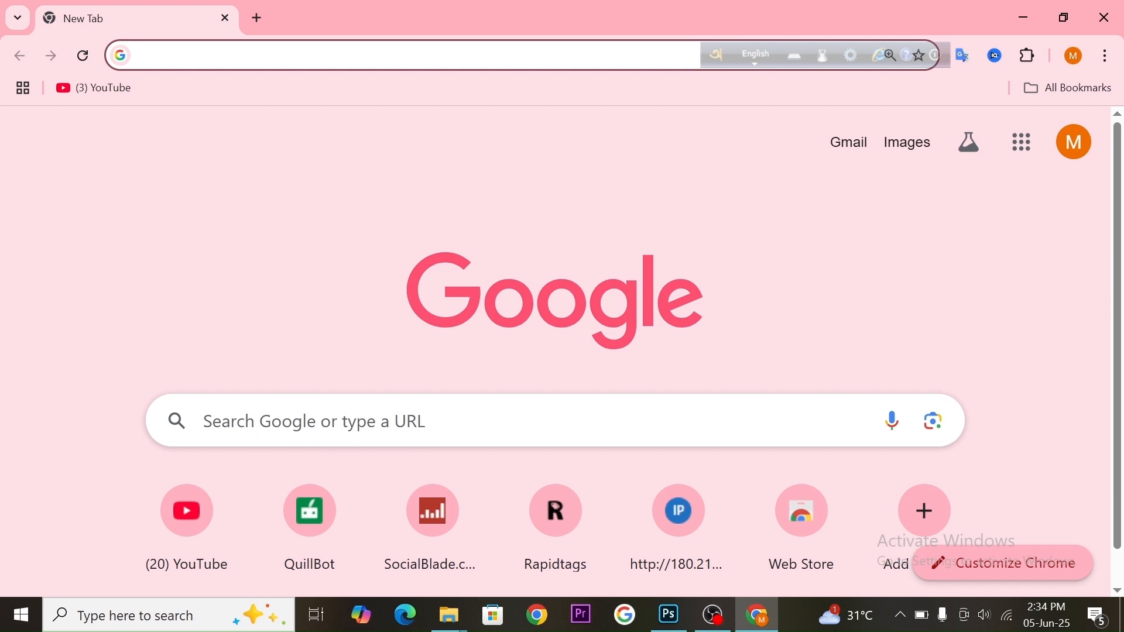
click(351, 421)
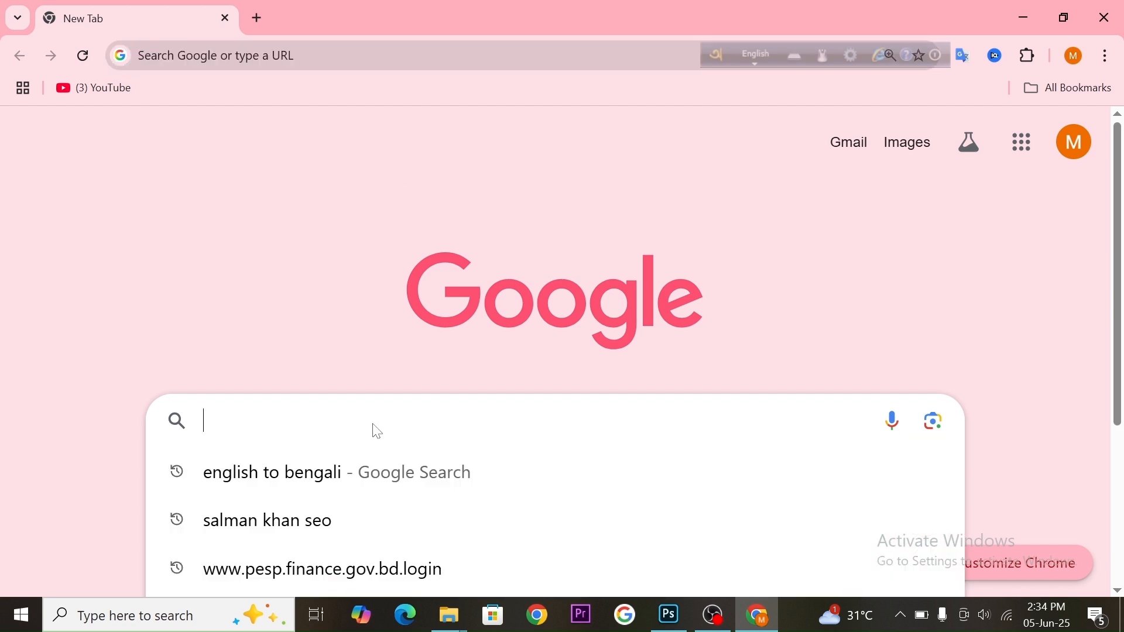
text(love pdf)
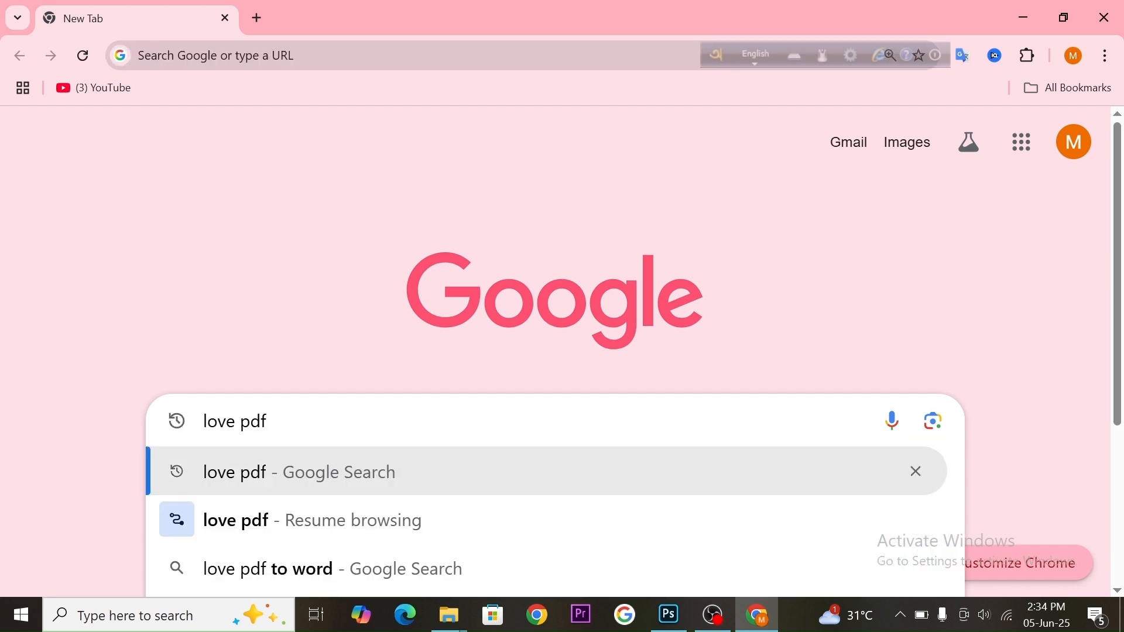
key(Return)
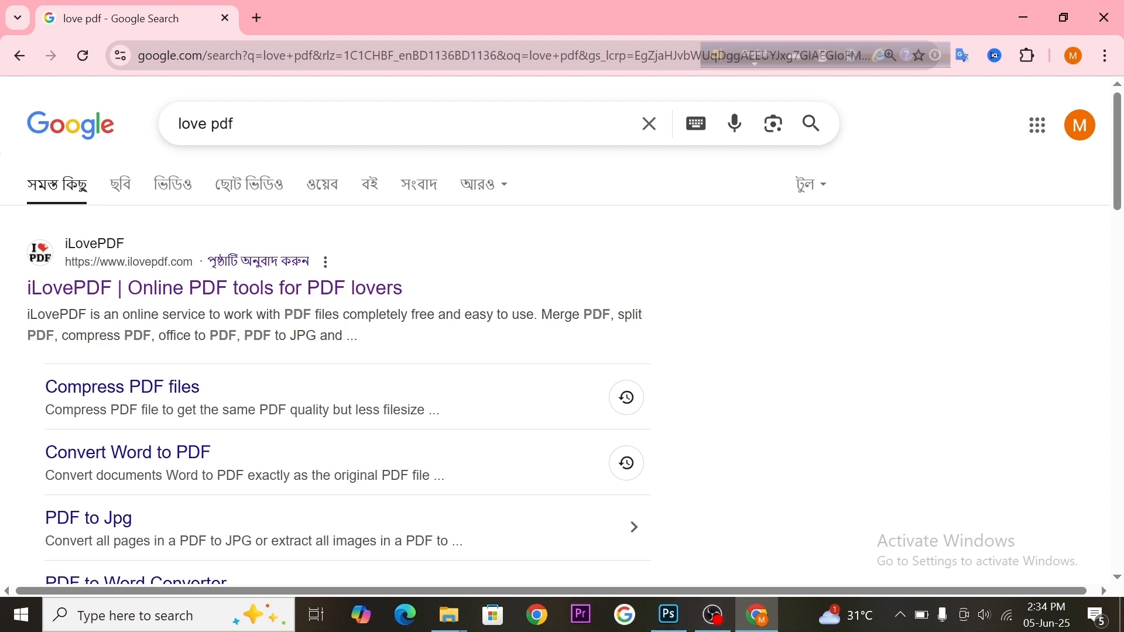
click(144, 300)
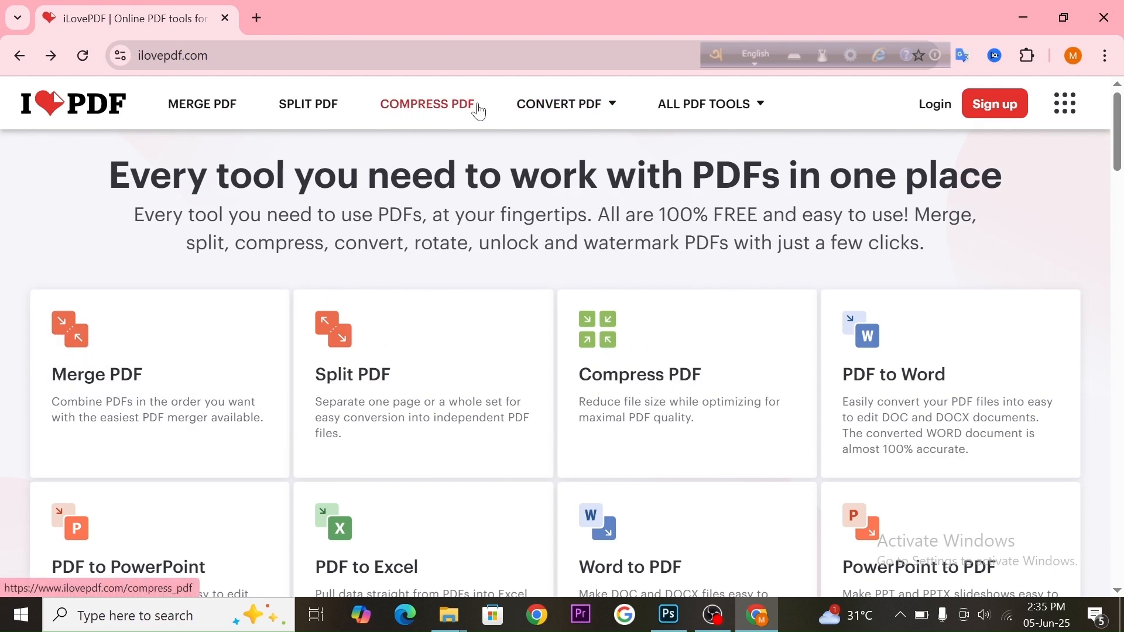
Compress PDF 2 from the Documents PDF folder with the Compress PDF tool using Less compression
click(433, 108)
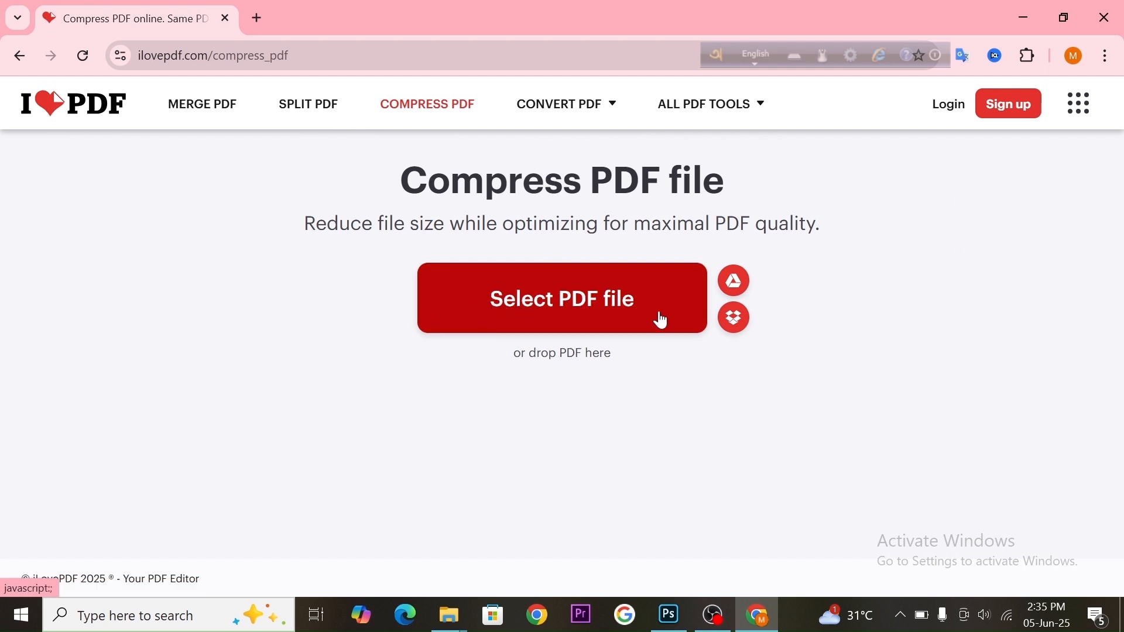
click(548, 294)
scroll(109, 252, down, 1)
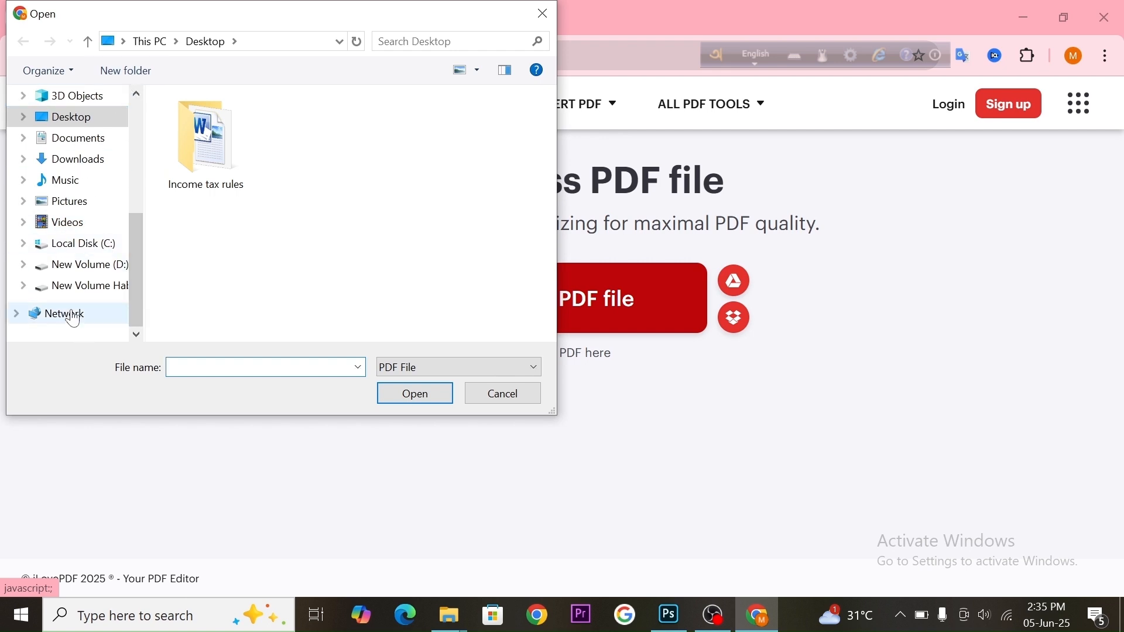
click(77, 148)
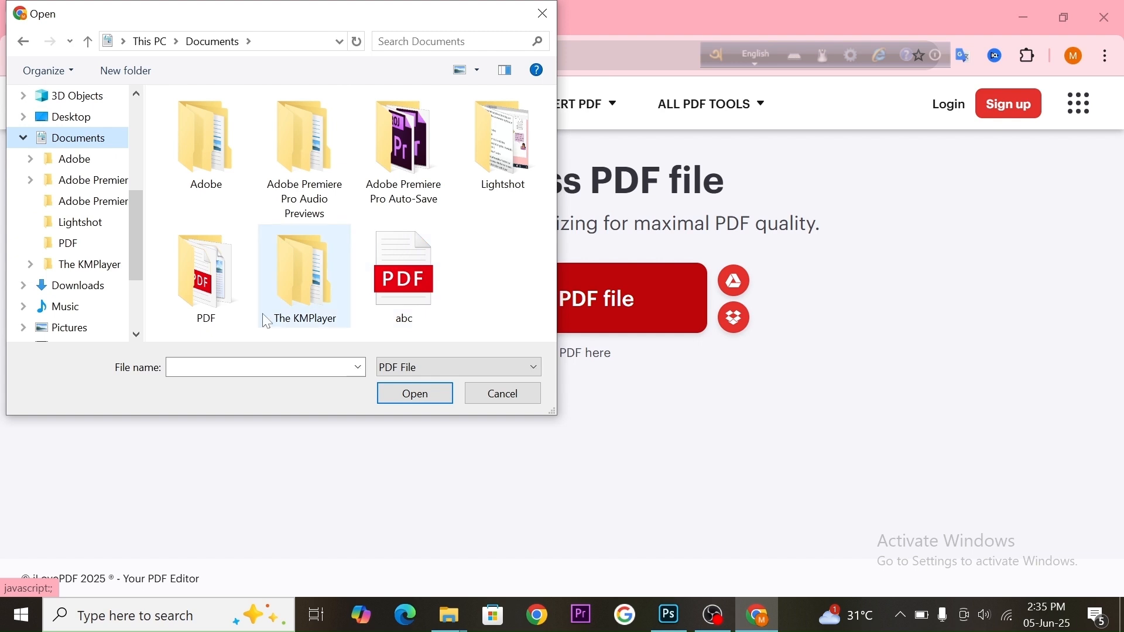
double_click(216, 290)
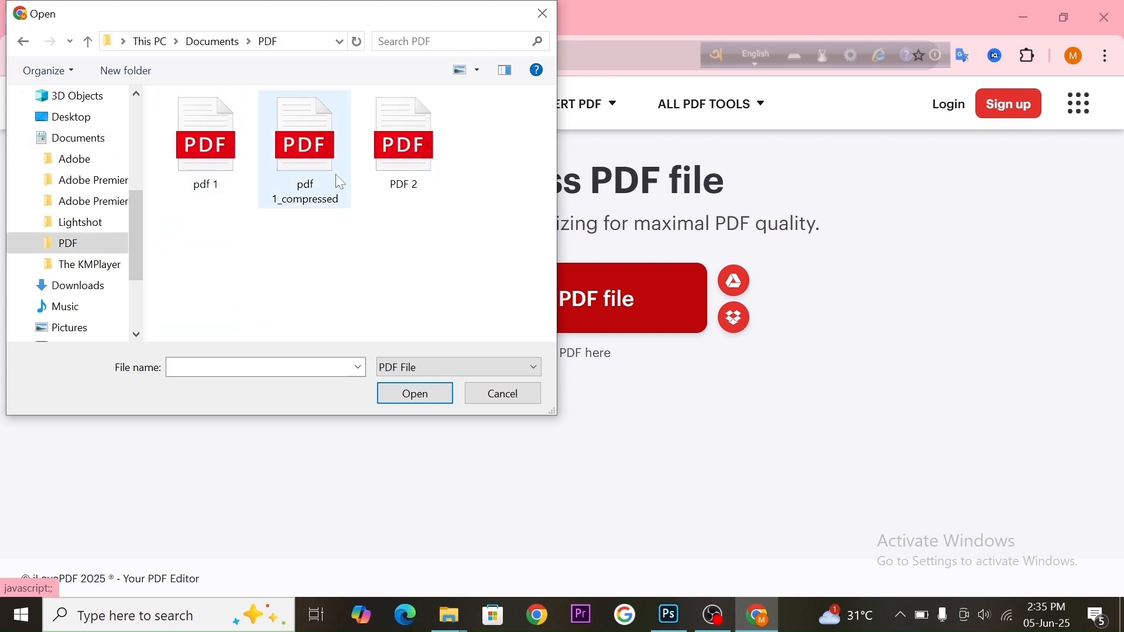
click(400, 148)
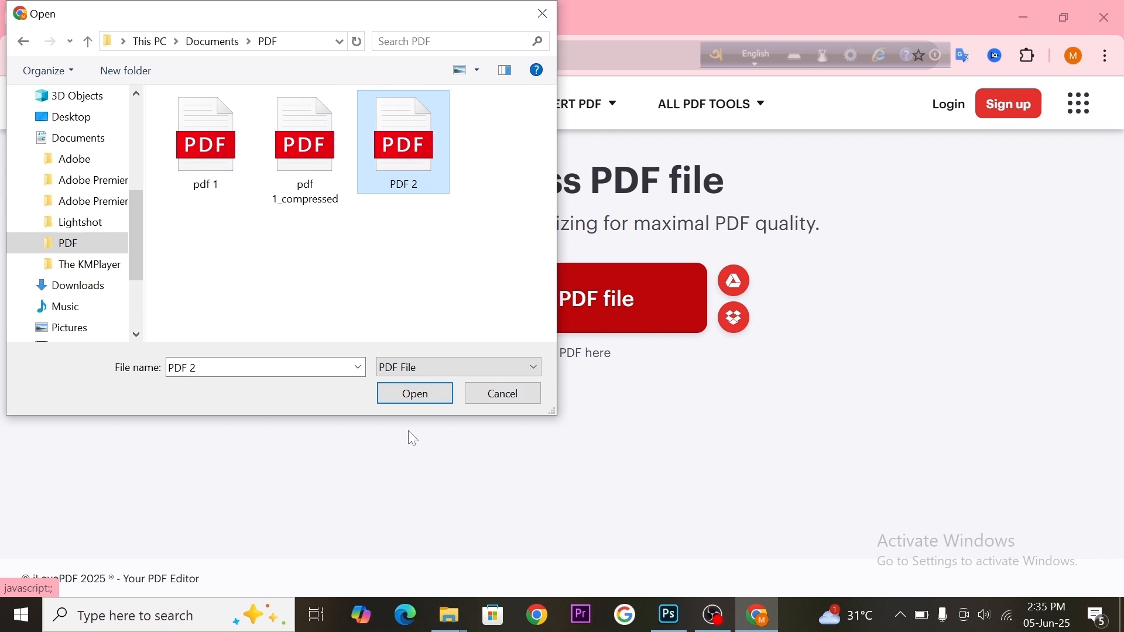
click(409, 394)
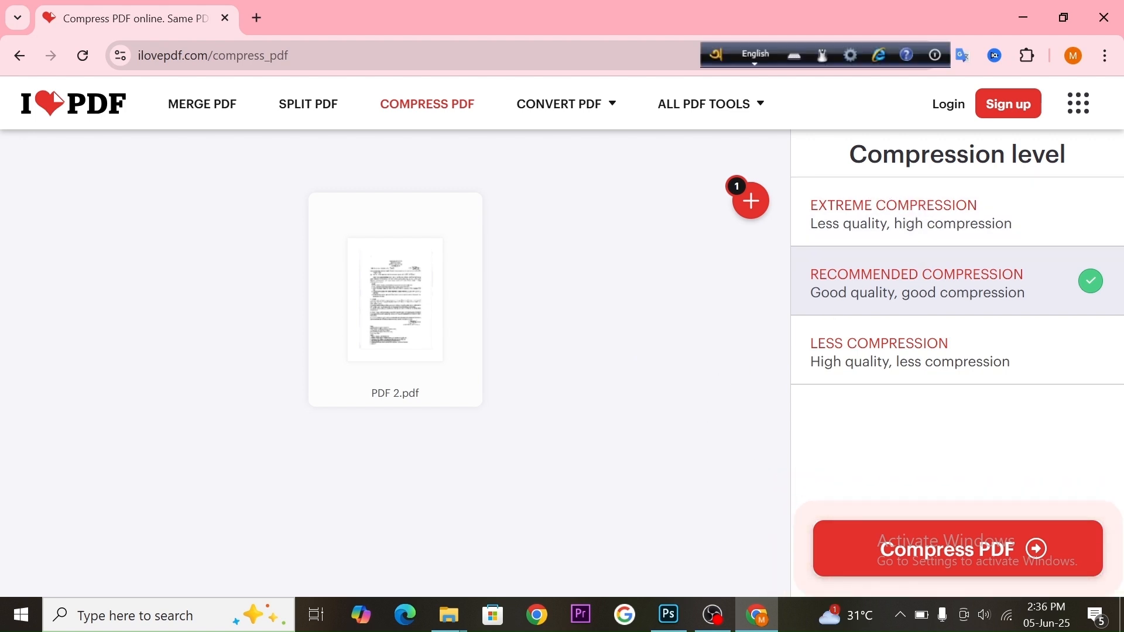
click(876, 351)
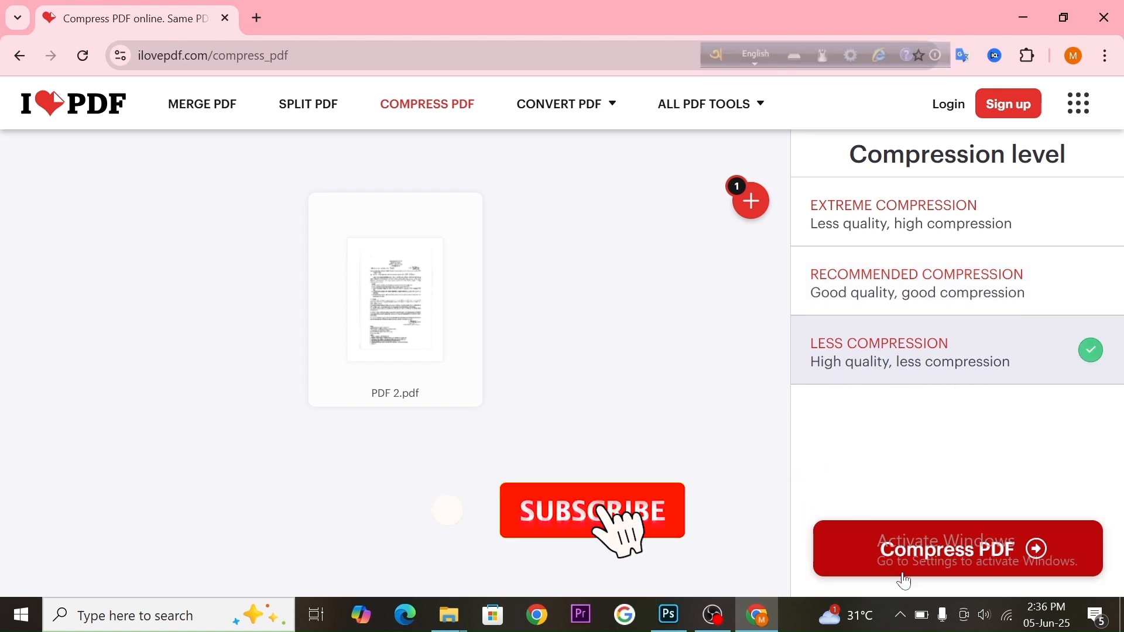
click(848, 557)
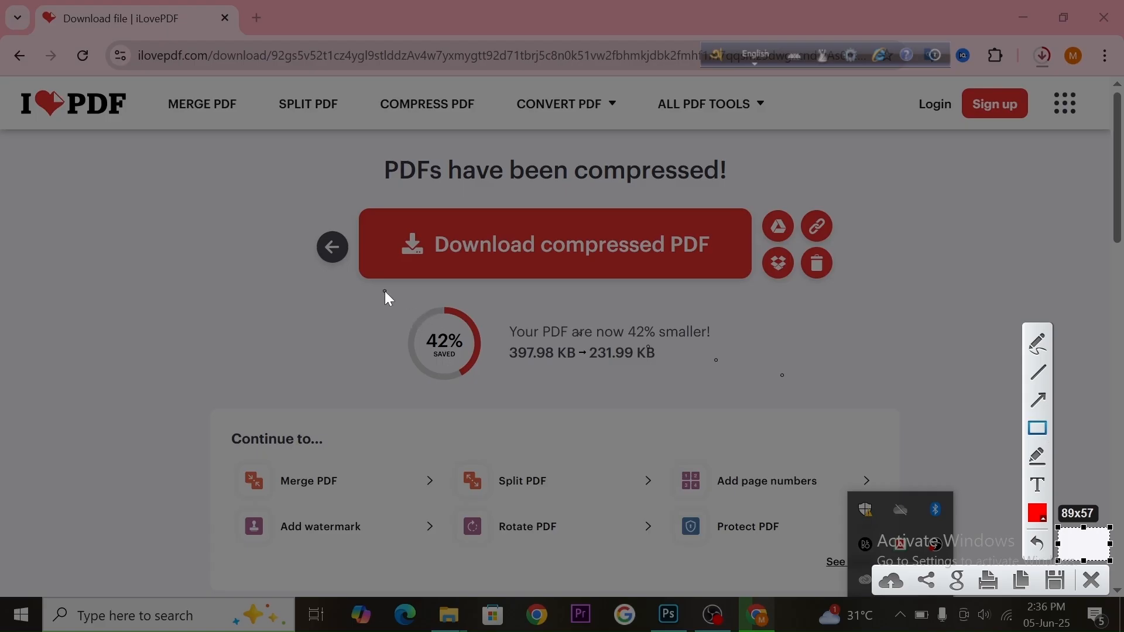
drag(385, 294, 483, 389)
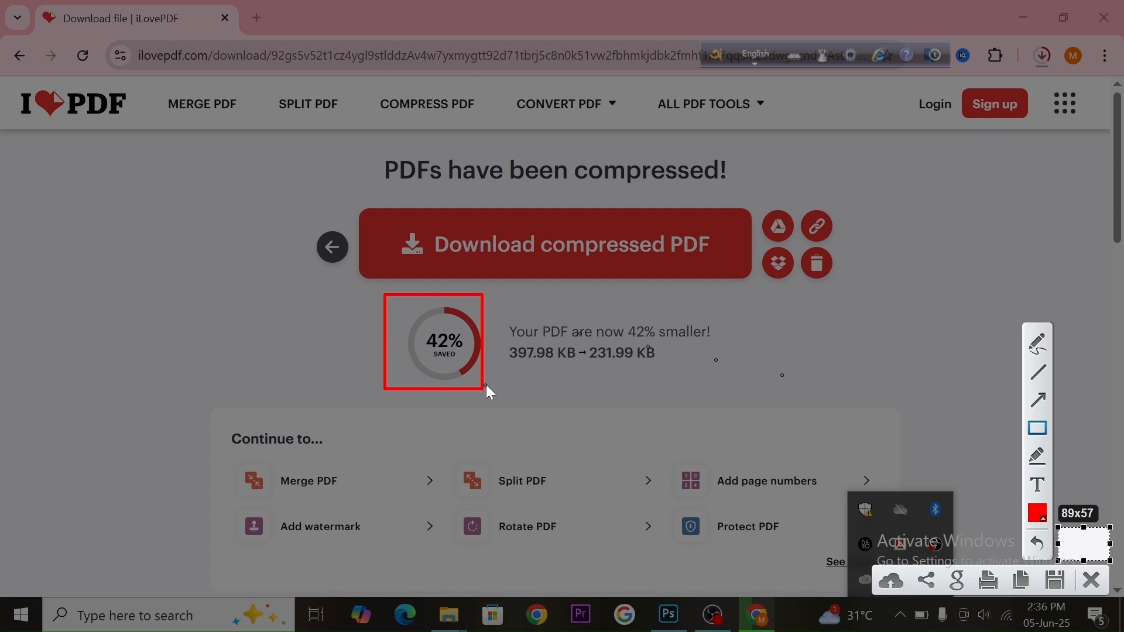
drag(504, 308, 708, 393)
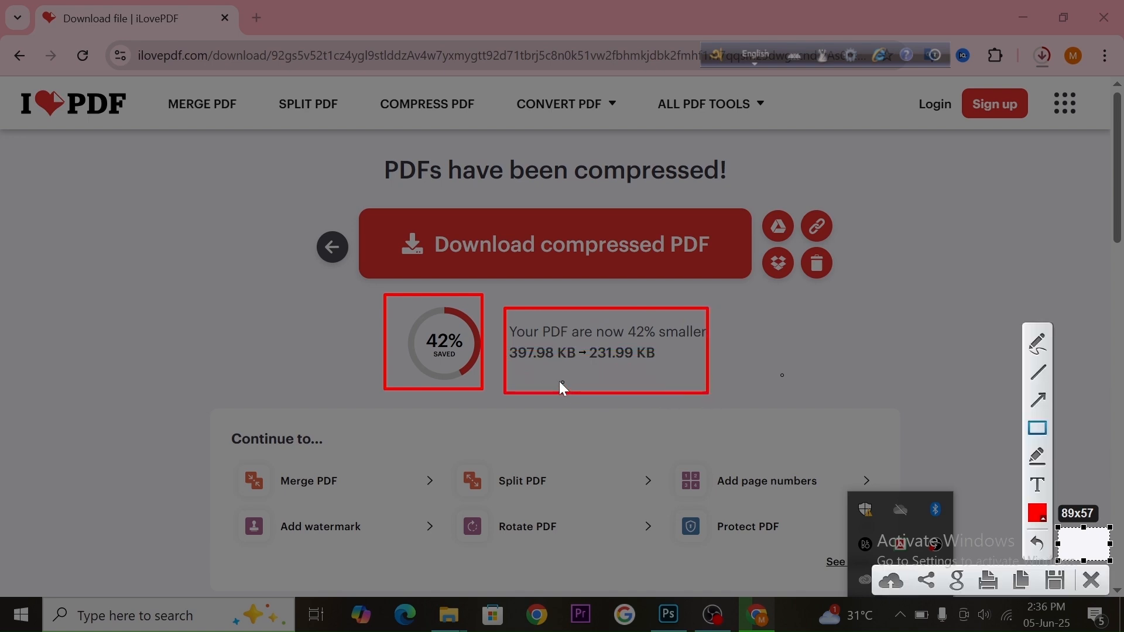
drag(511, 345, 596, 366)
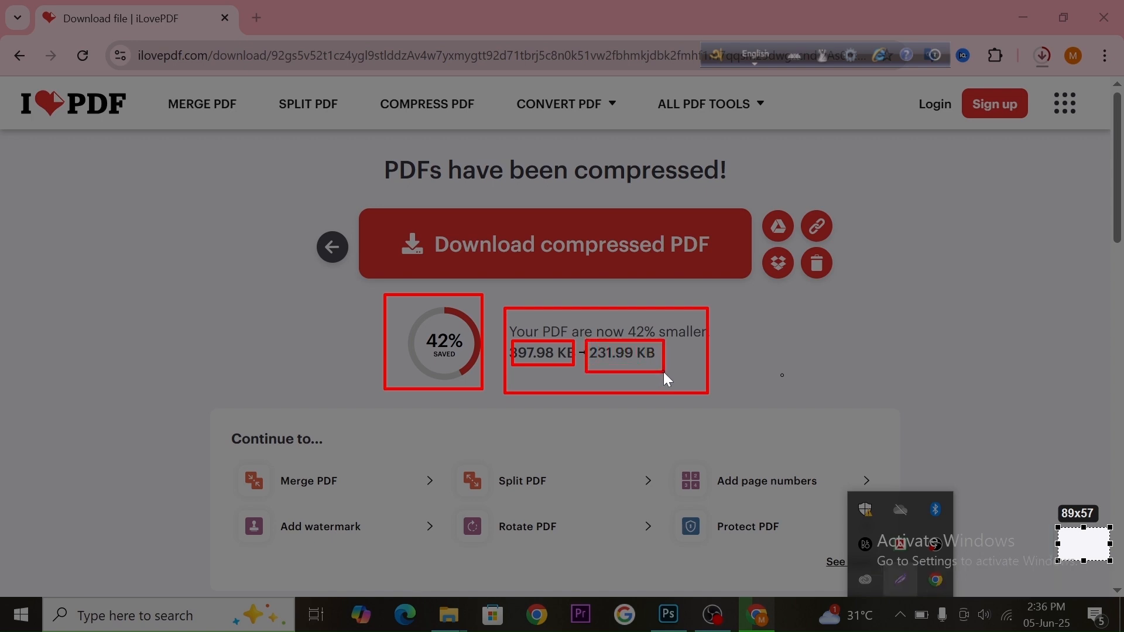
drag(665, 373, 664, 372)
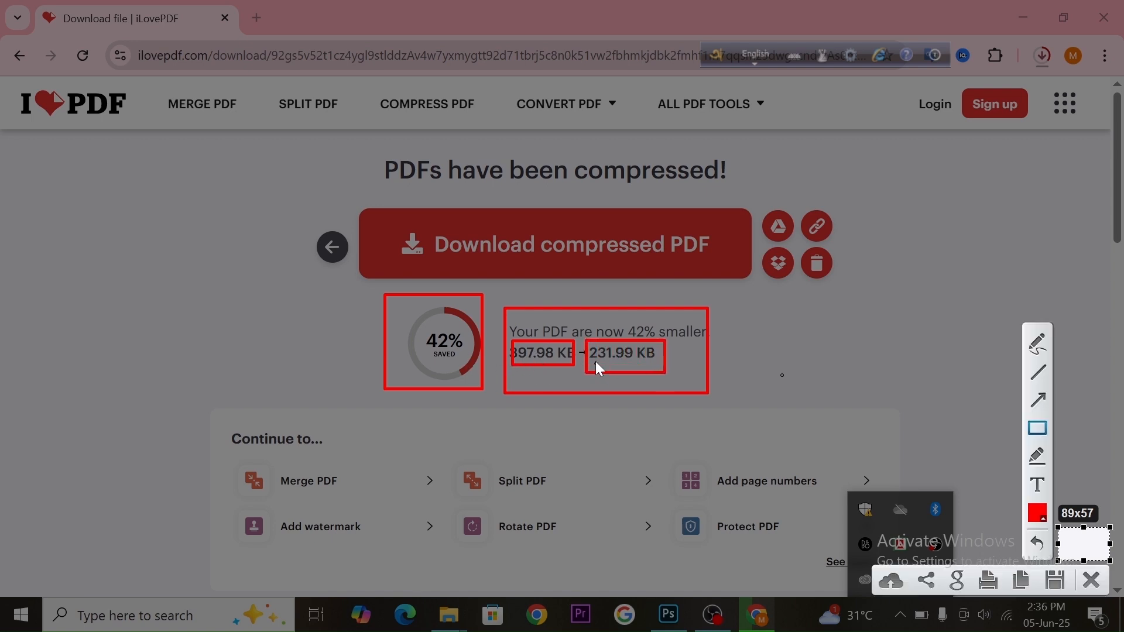
click(1089, 582)
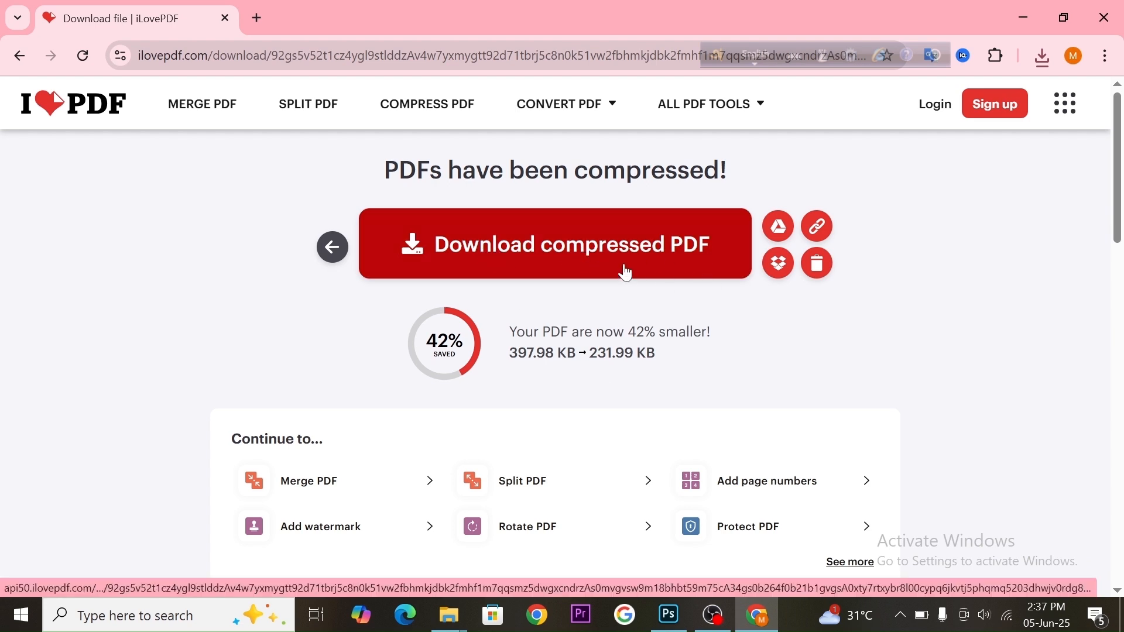
Download the compressed PDF and open the browser's downloads list
click(545, 247)
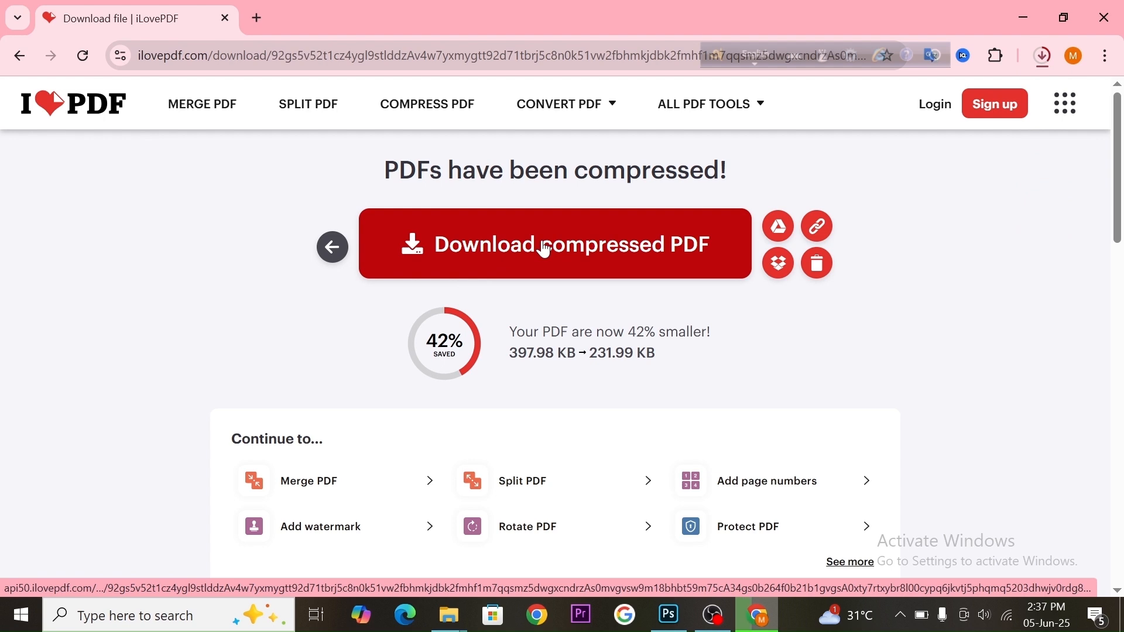
click(1036, 62)
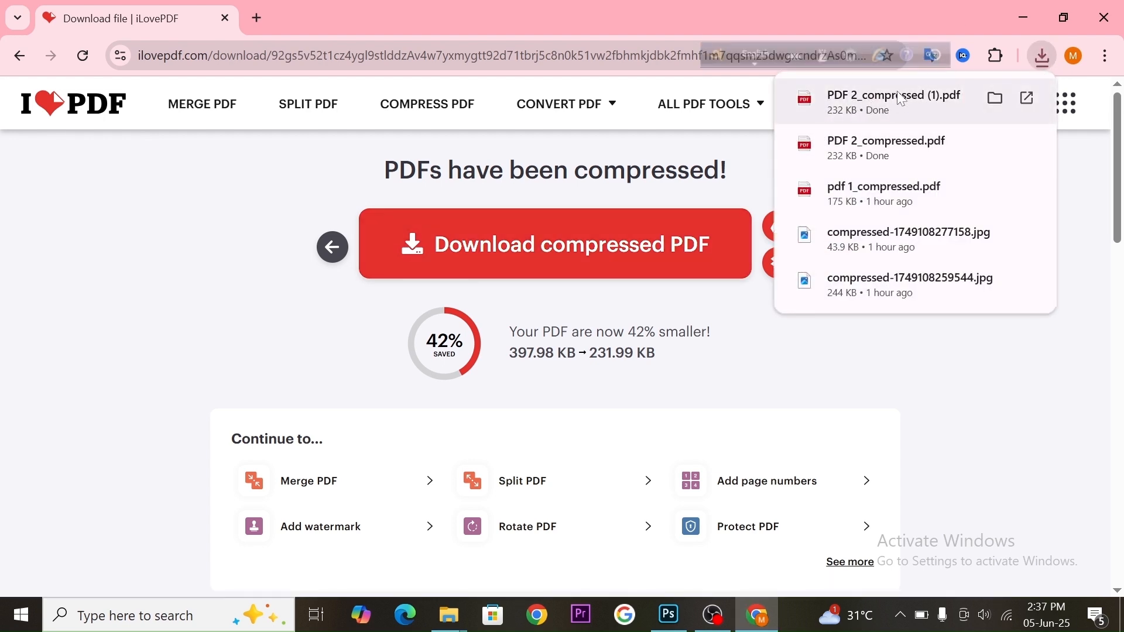
Open the Downloads folder from This PC in File Explorer
key(alt+Tab)
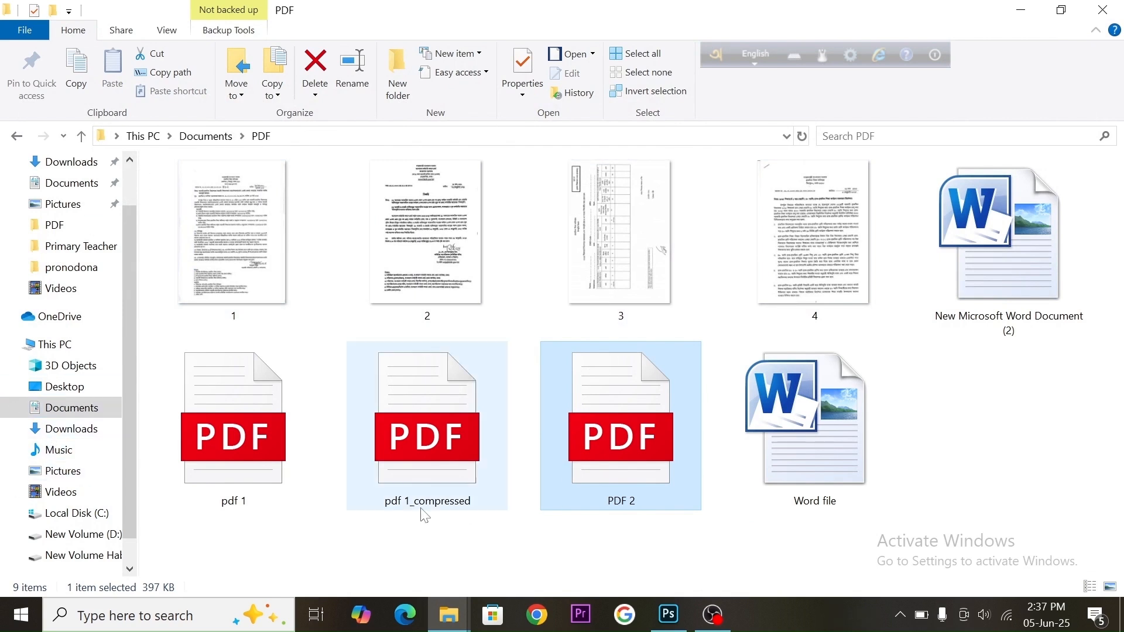
key(super+d)
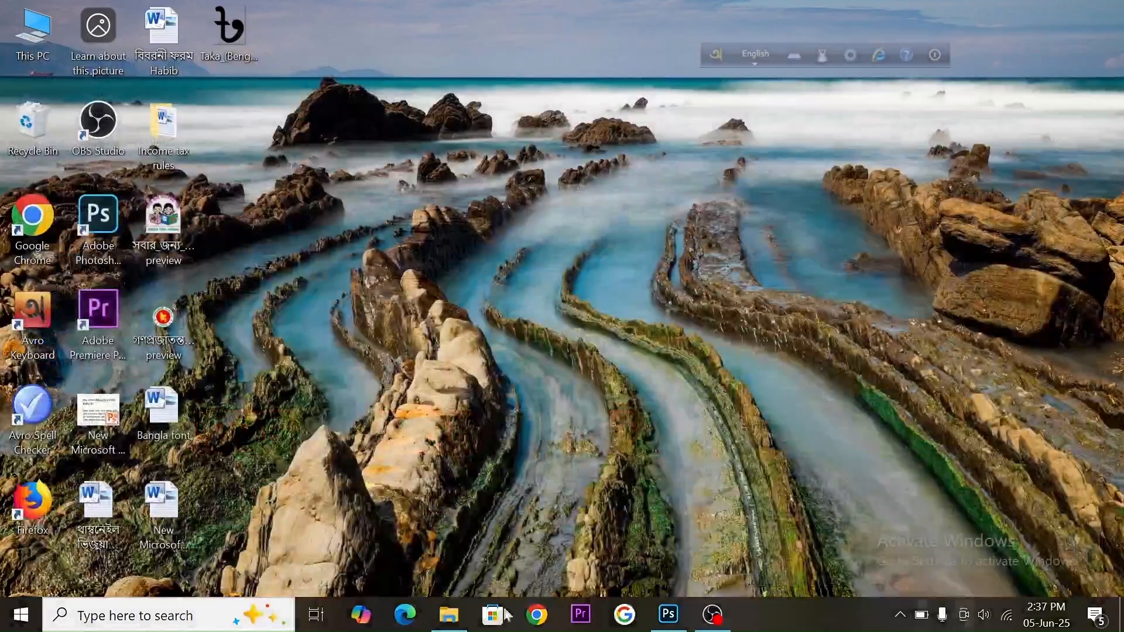
double_click(27, 36)
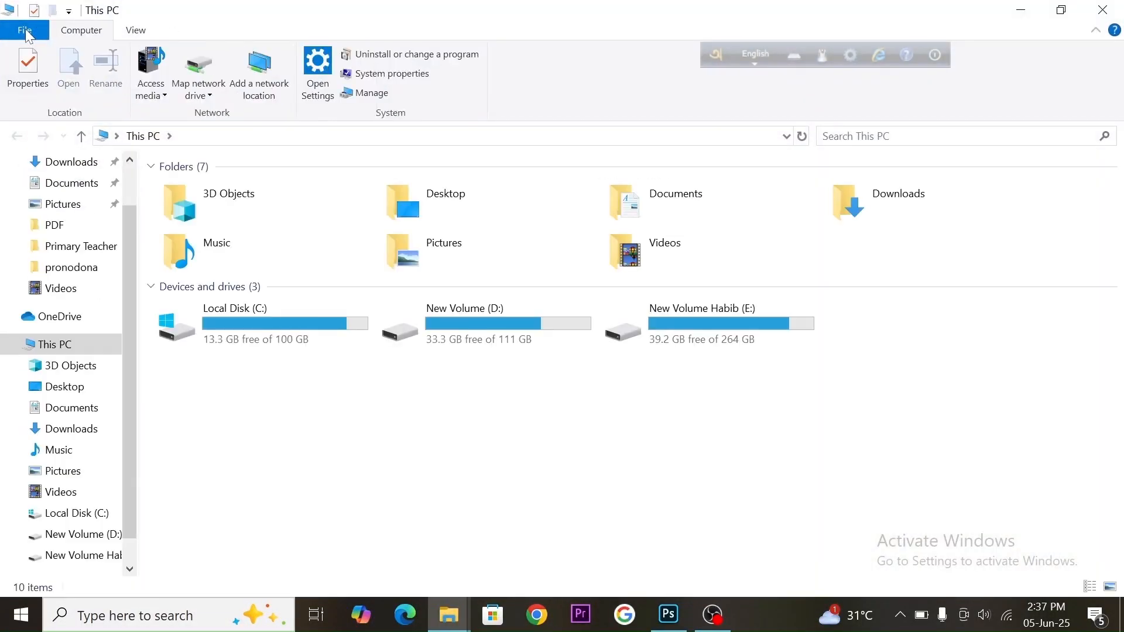
double_click(900, 200)
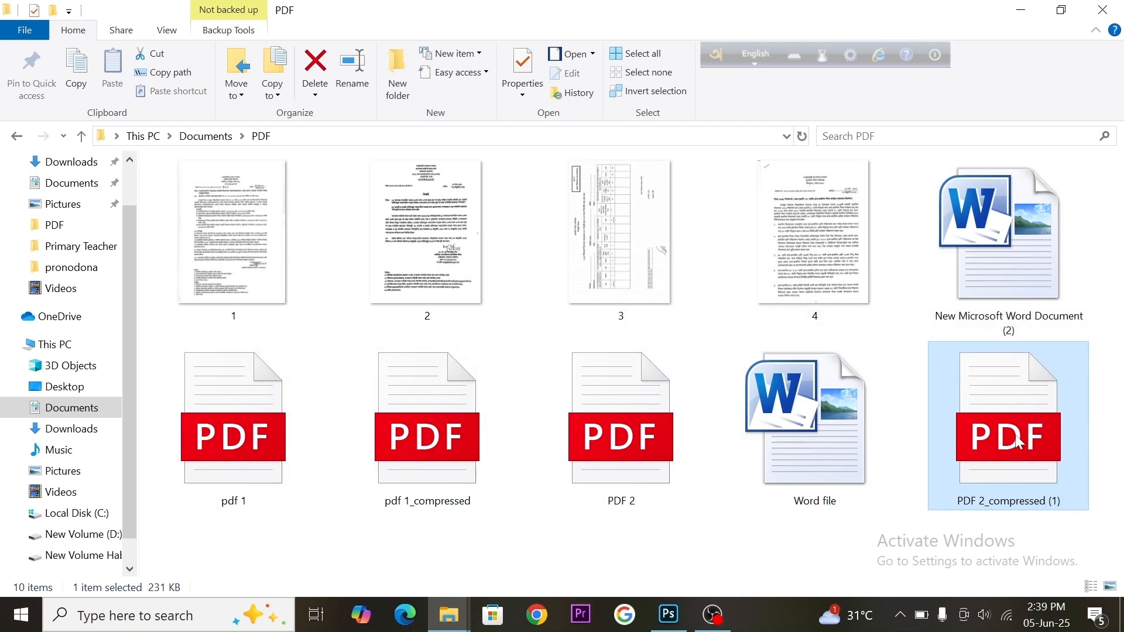
mouse_move(999, 450)
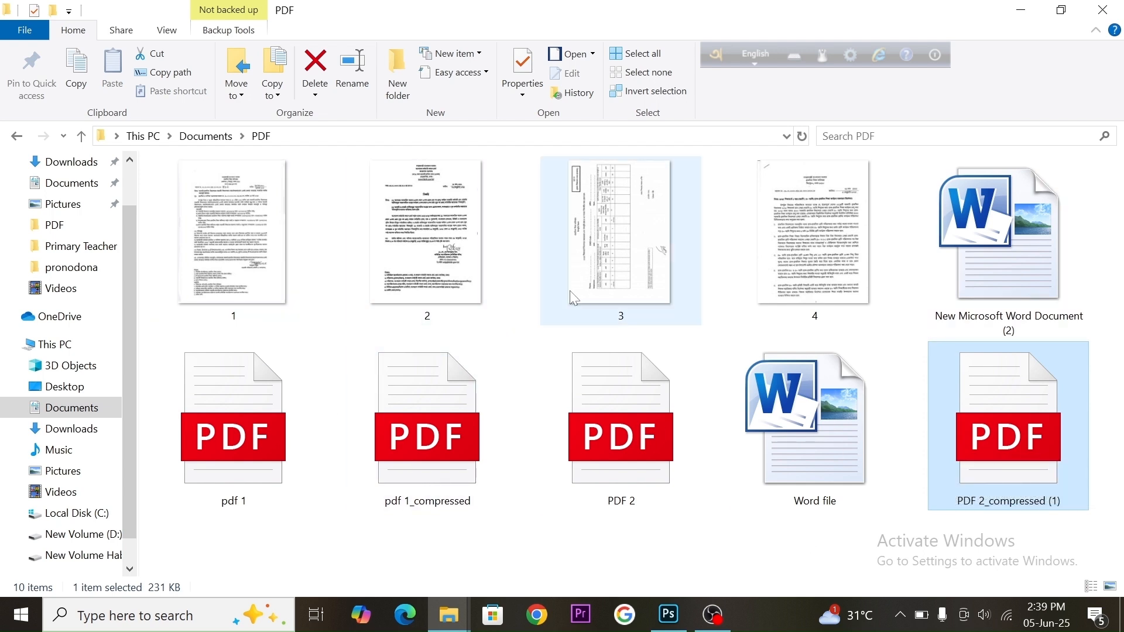
mouse_move(557, 293)
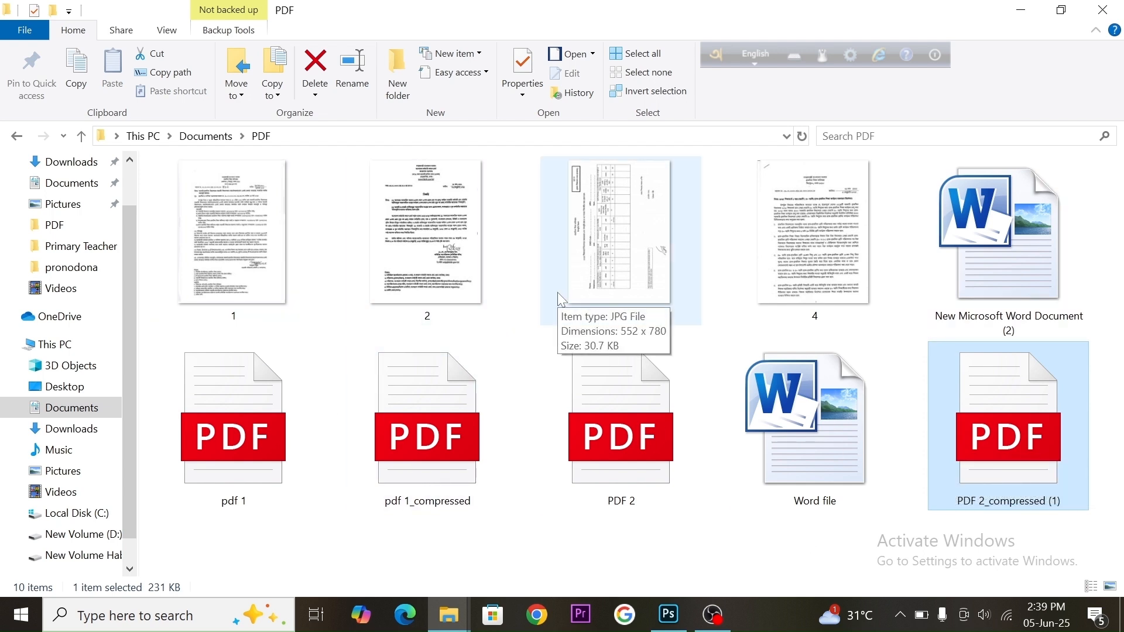